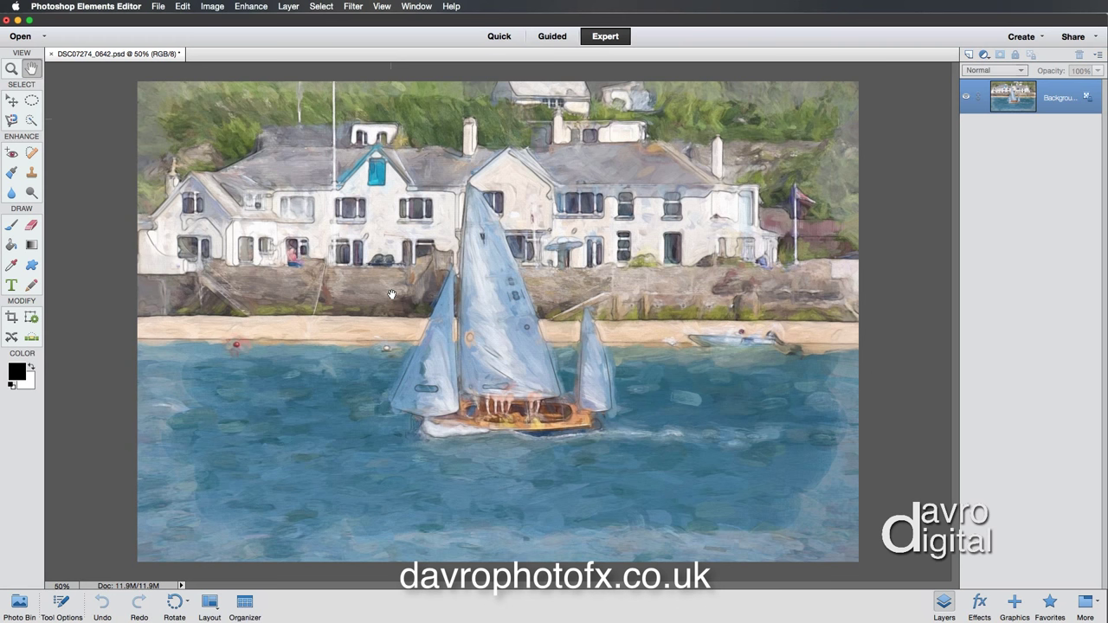
Show the rulers and set the Crop tool to No Restriction with the Rule of Thirds overlay
{"action": "left_click", "coordinate": [382, 6]}
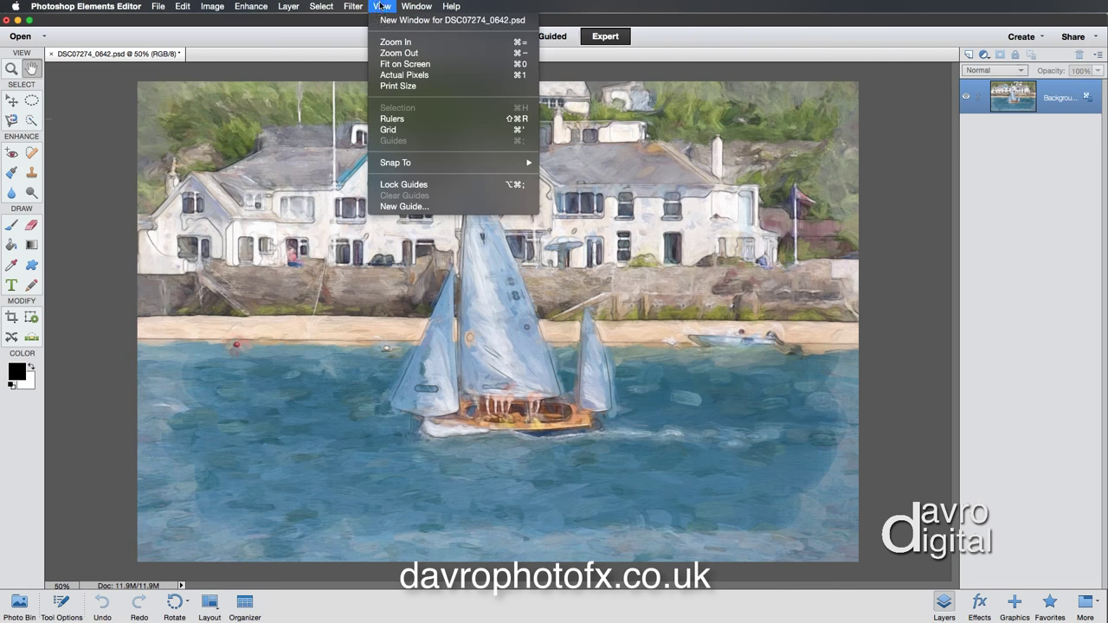
{"action": "left_click", "coordinate": [393, 120]}
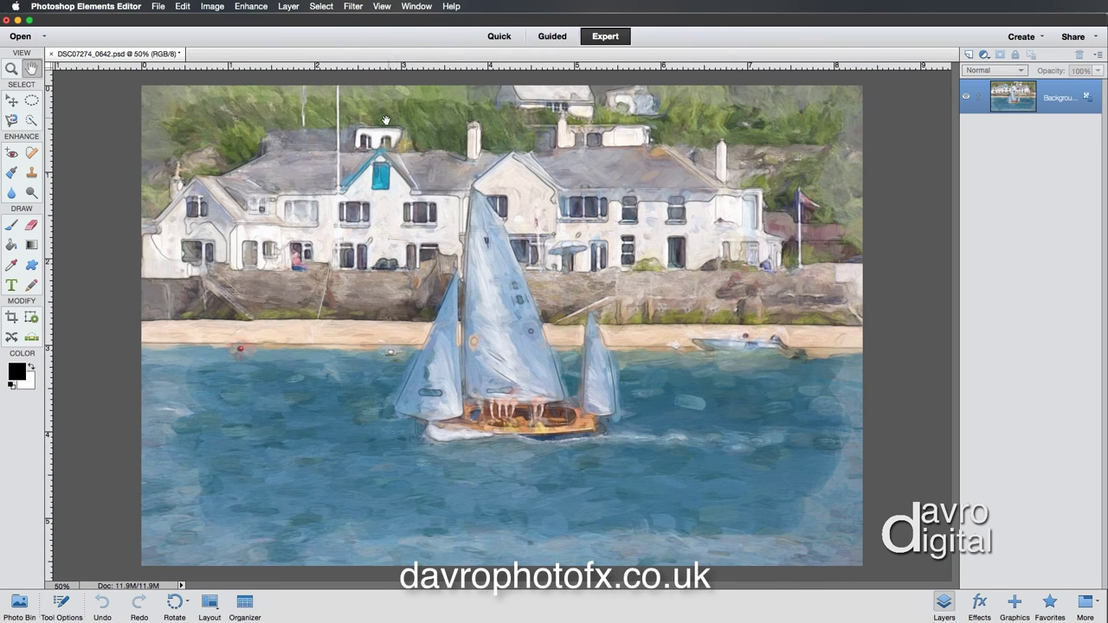
{"action": "left_click", "coordinate": [10, 319]}
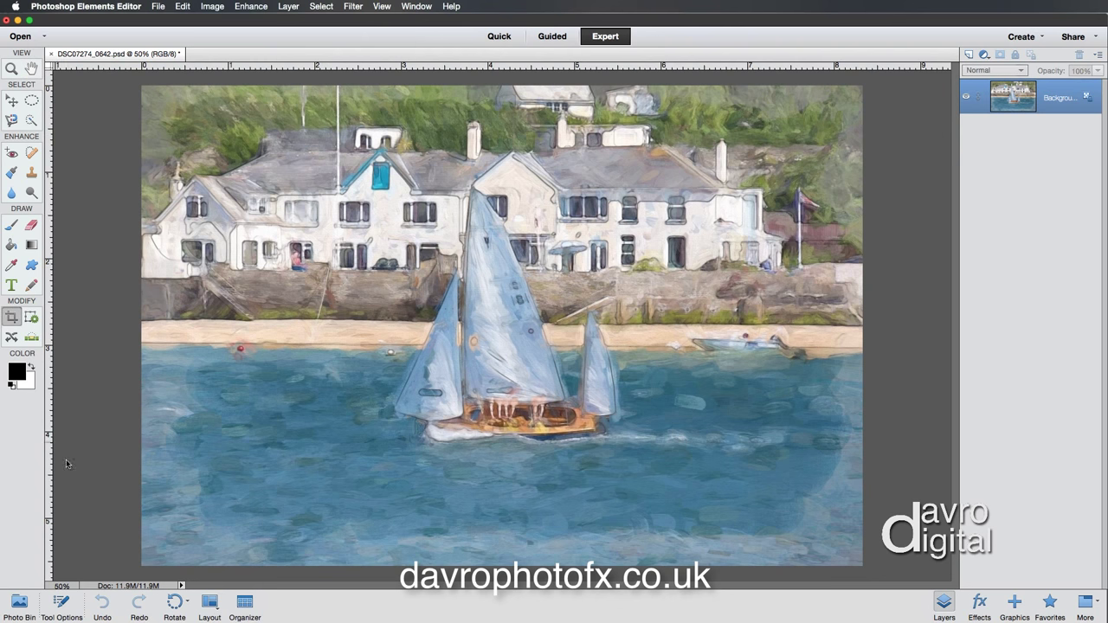
{"action": "left_click", "coordinate": [62, 603]}
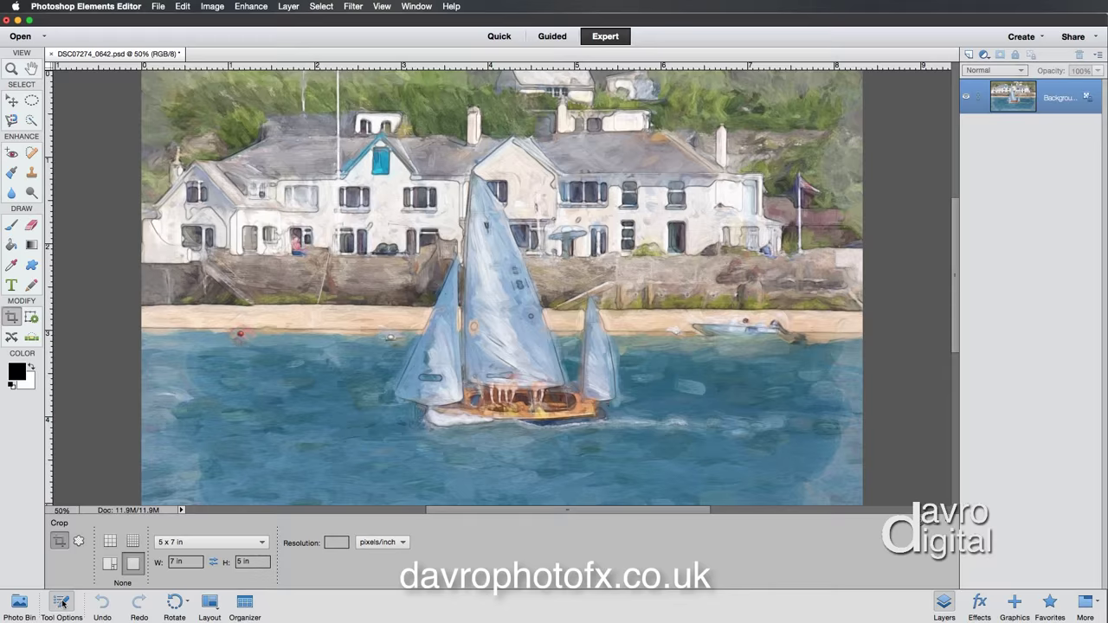
{"action": "left_click", "coordinate": [109, 541]}
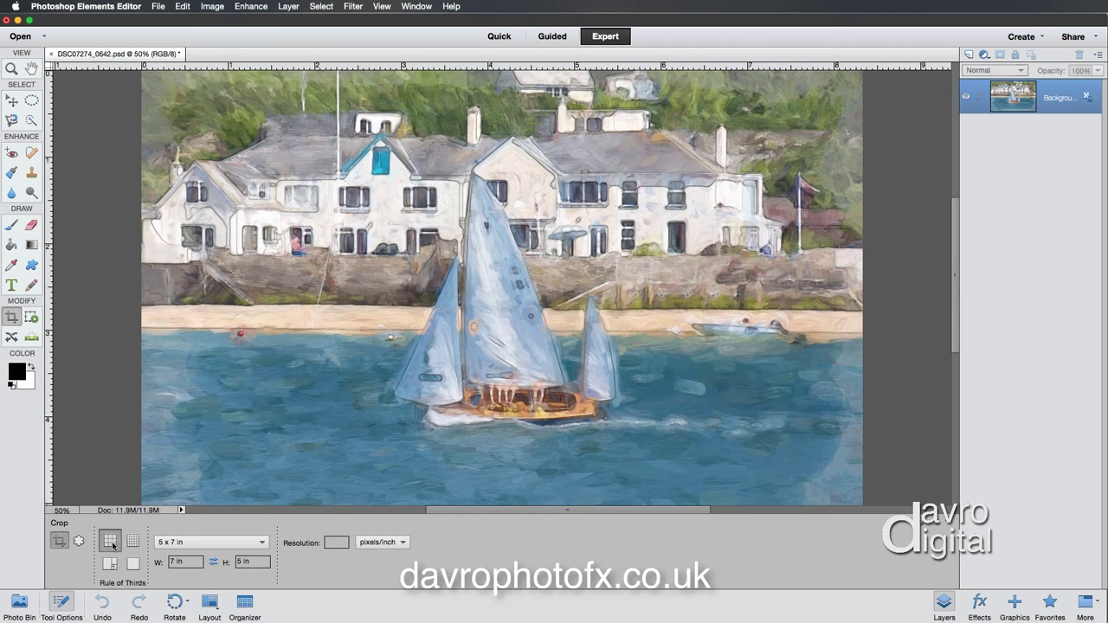
{"action": "left_click", "coordinate": [203, 547]}
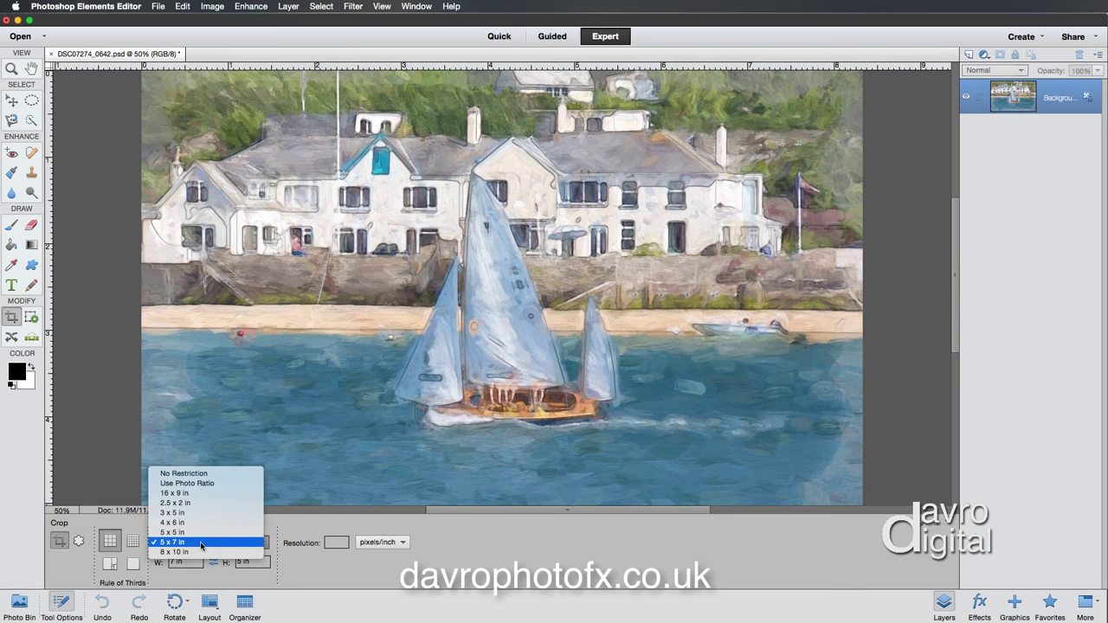
{"action": "left_click", "coordinate": [204, 474]}
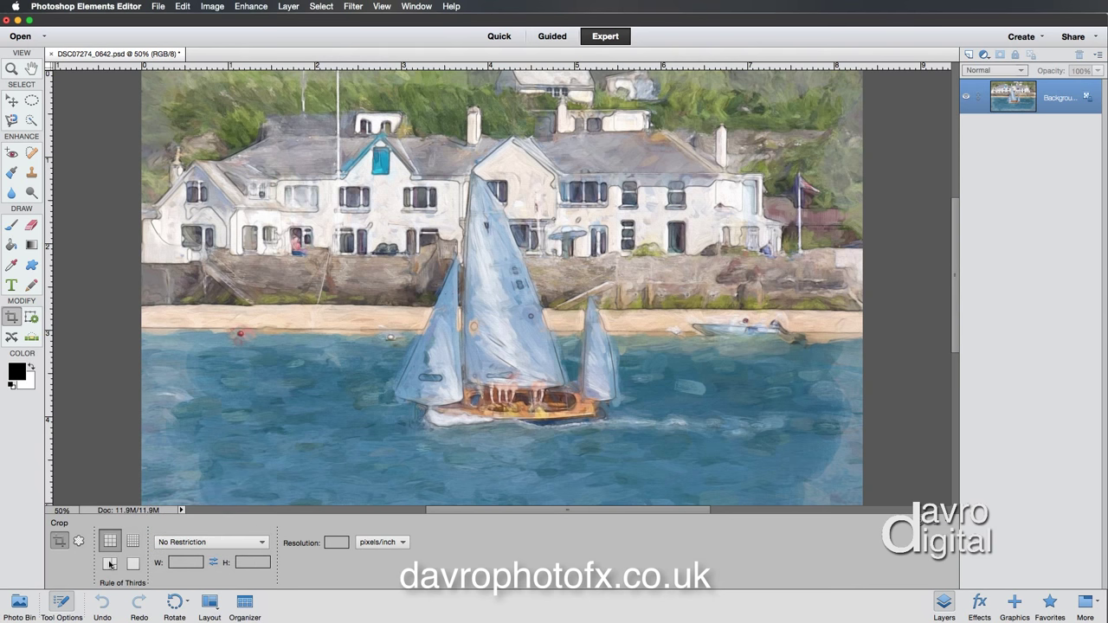
{"action": "left_click", "coordinate": [62, 608]}
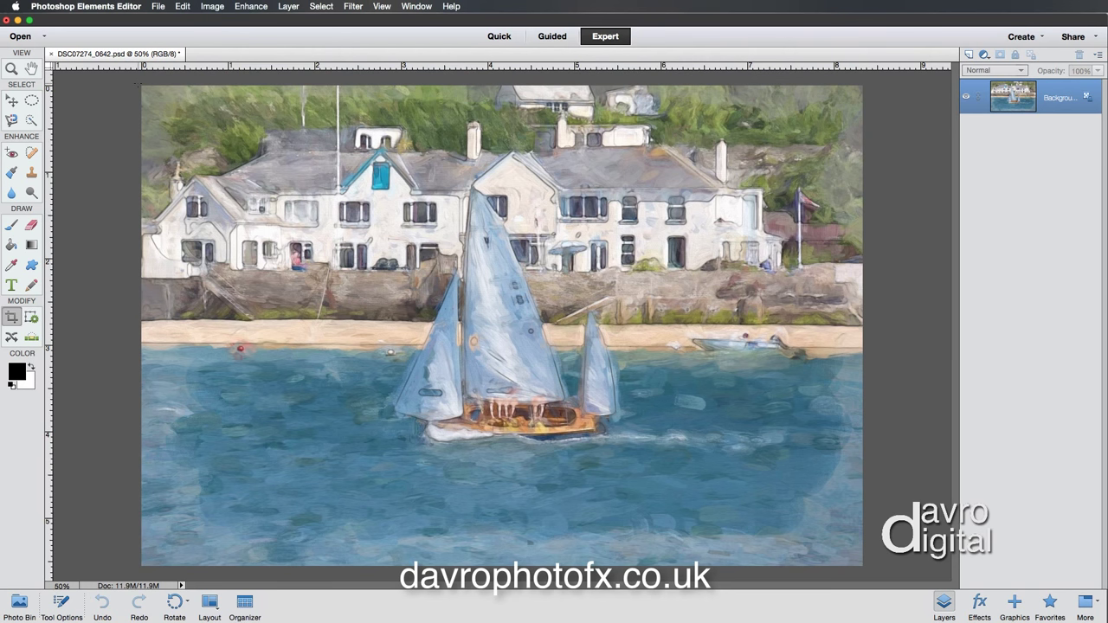
Frame the whole image with a temporary crop, place vertical guides on its two thirds lines, and cancel the crop
{"action": "left_click_drag", "start_coordinate": [598, 331], "coordinate": [891, 571]}
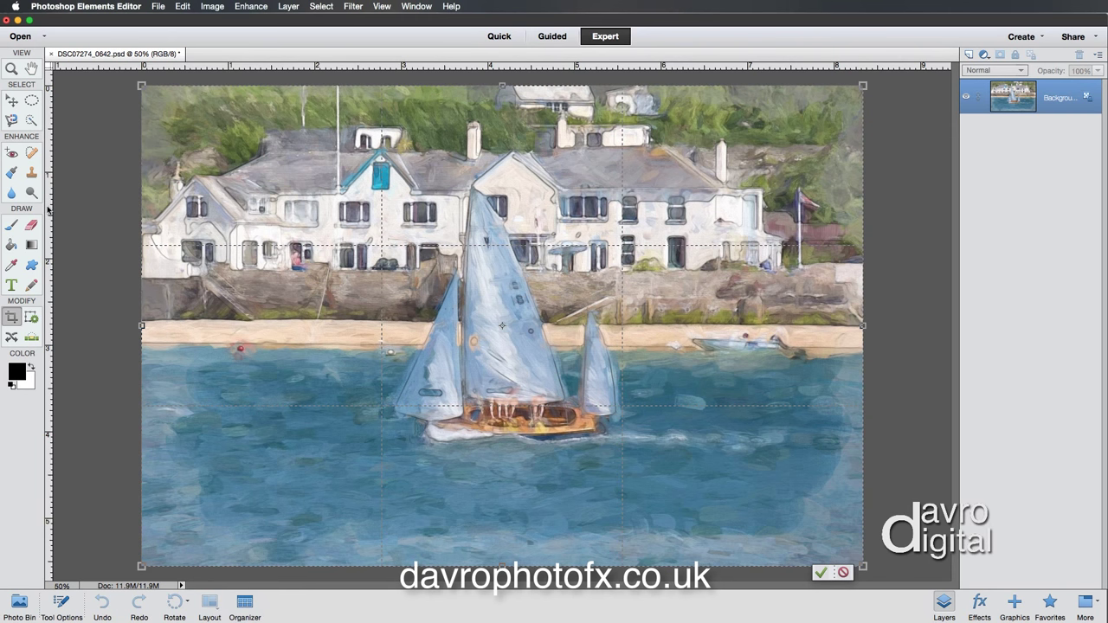
{"action": "left_click_drag", "start_coordinate": [57, 207], "coordinate": [83, 208]}
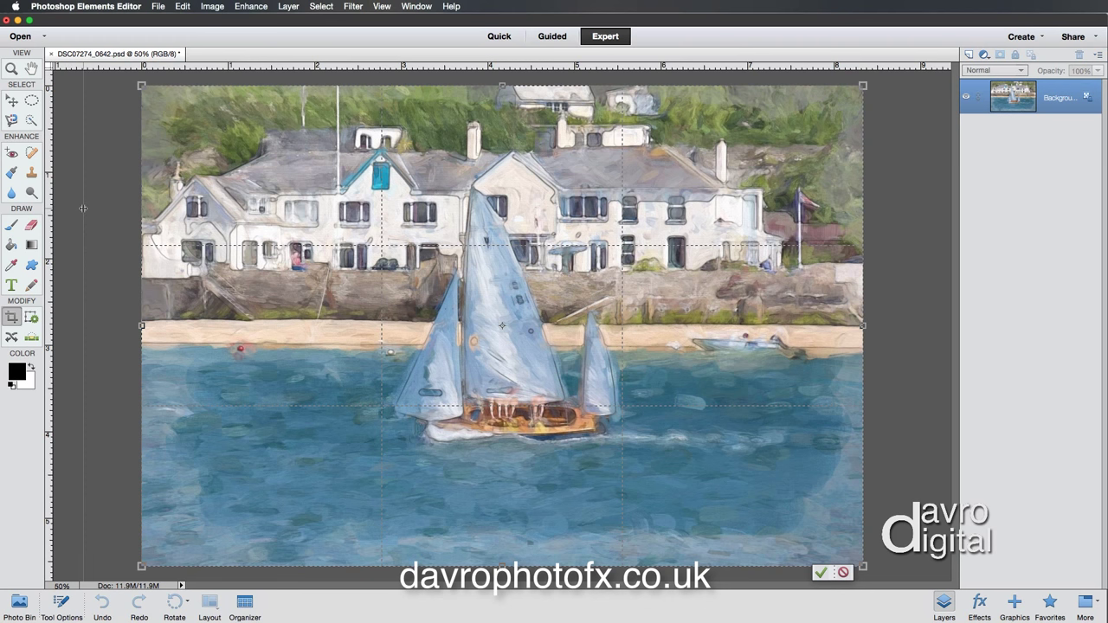
{"action": "left_click_drag", "start_coordinate": [83, 208], "coordinate": [623, 252]}
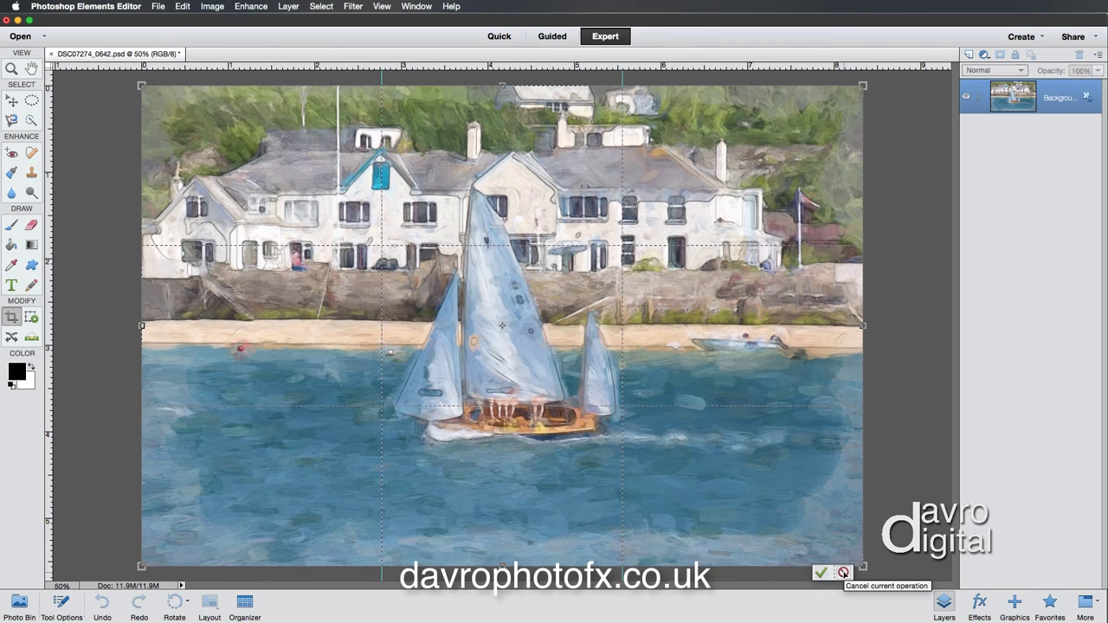
{"action": "left_click", "coordinate": [843, 572]}
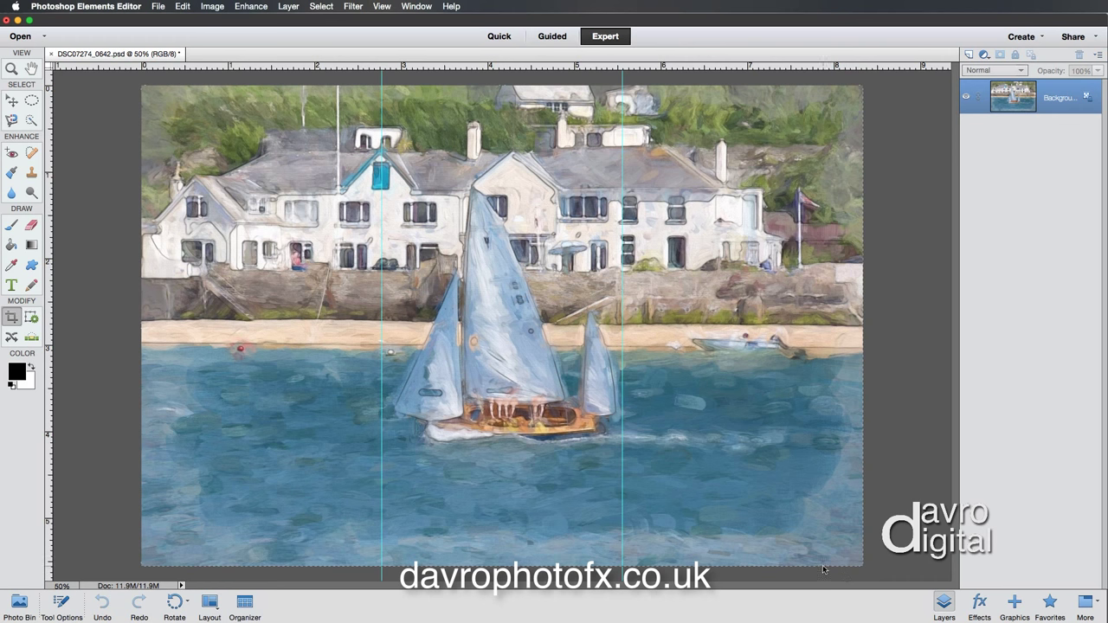
Select the left third of the image up to the first guide with the Rectangular Marquee and copy it to a new layer
{"action": "left_click", "coordinate": [32, 101]}
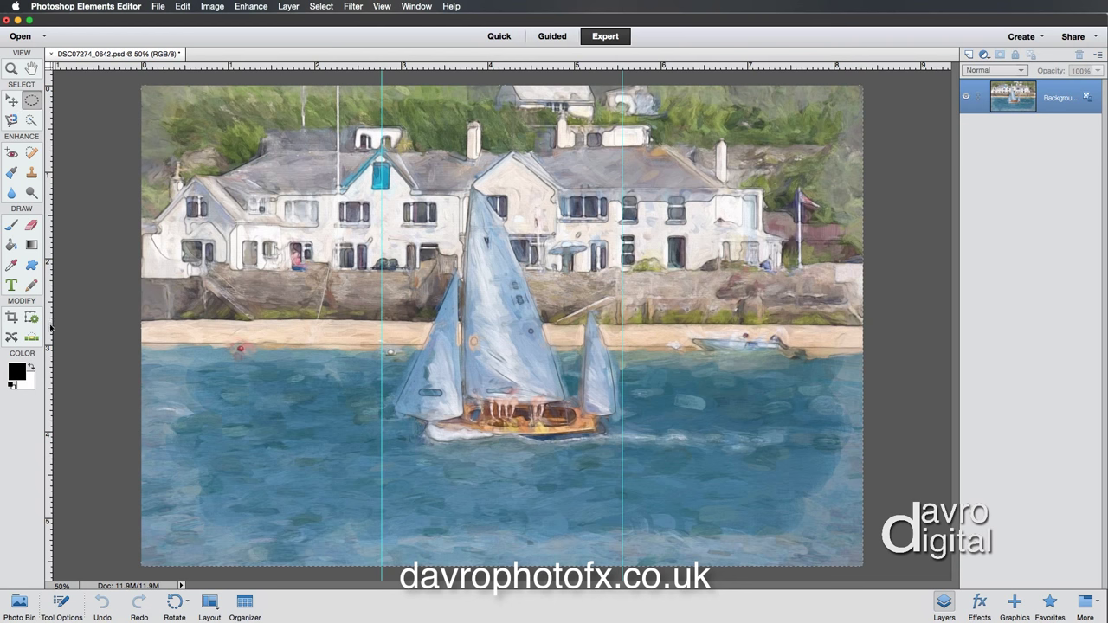
{"action": "left_click", "coordinate": [60, 604]}
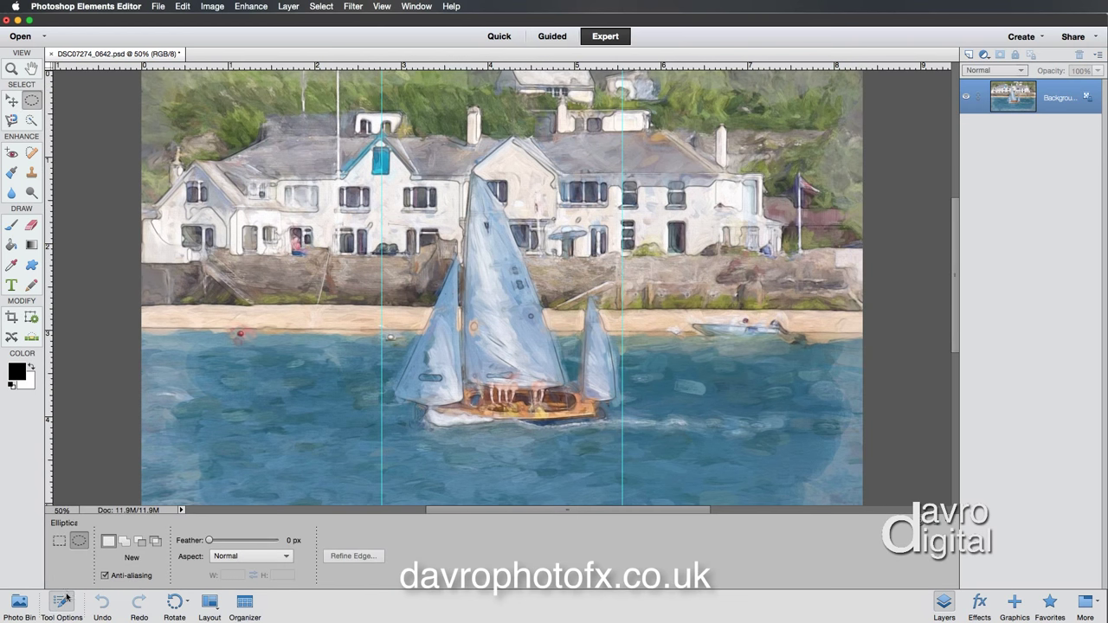
{"action": "left_click", "coordinate": [59, 541]}
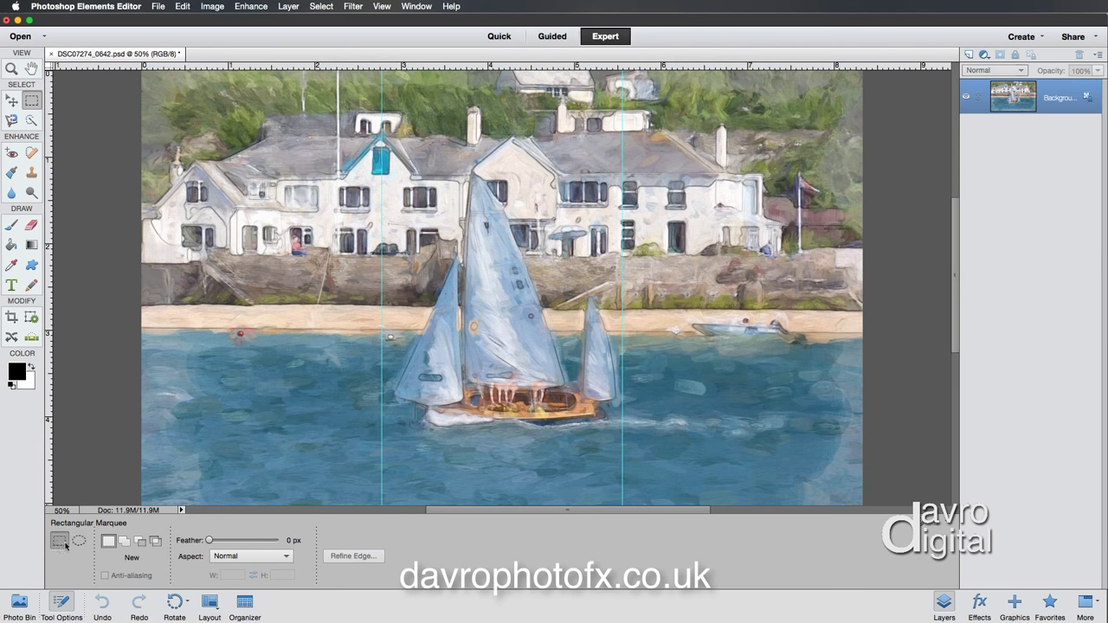
{"action": "left_click", "coordinate": [64, 607]}
{"action": "left_click", "coordinate": [63, 605]}
{"action": "left_click", "coordinate": [59, 605]}
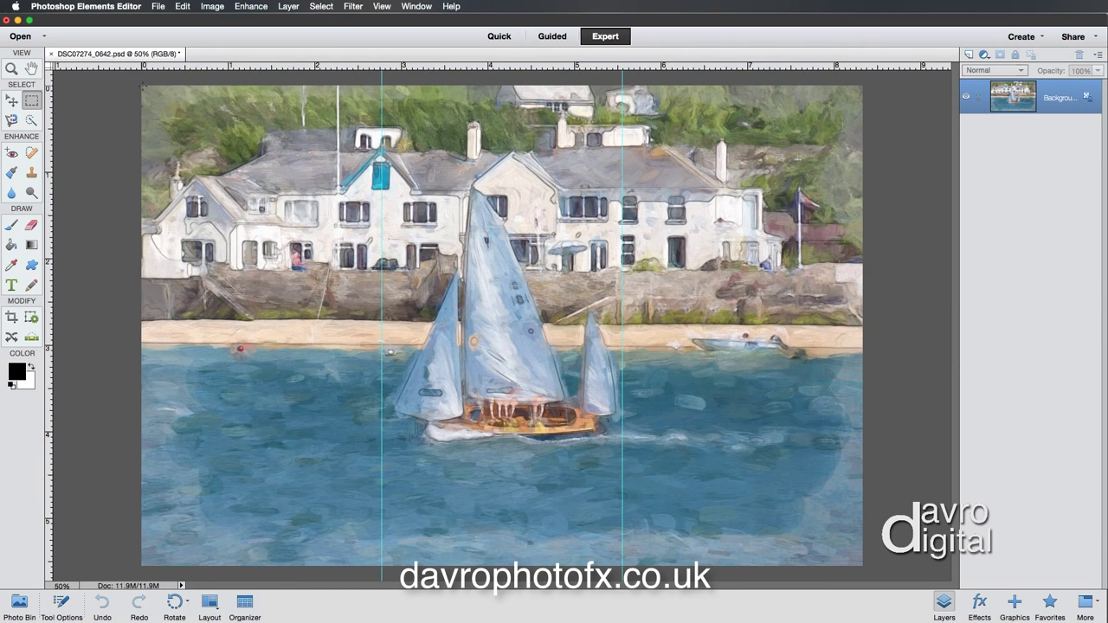
{"action": "left_click_drag", "start_coordinate": [365, 300], "coordinate": [381, 342]}
{"action": "left_click_drag", "start_coordinate": [381, 495], "coordinate": [382, 566]}
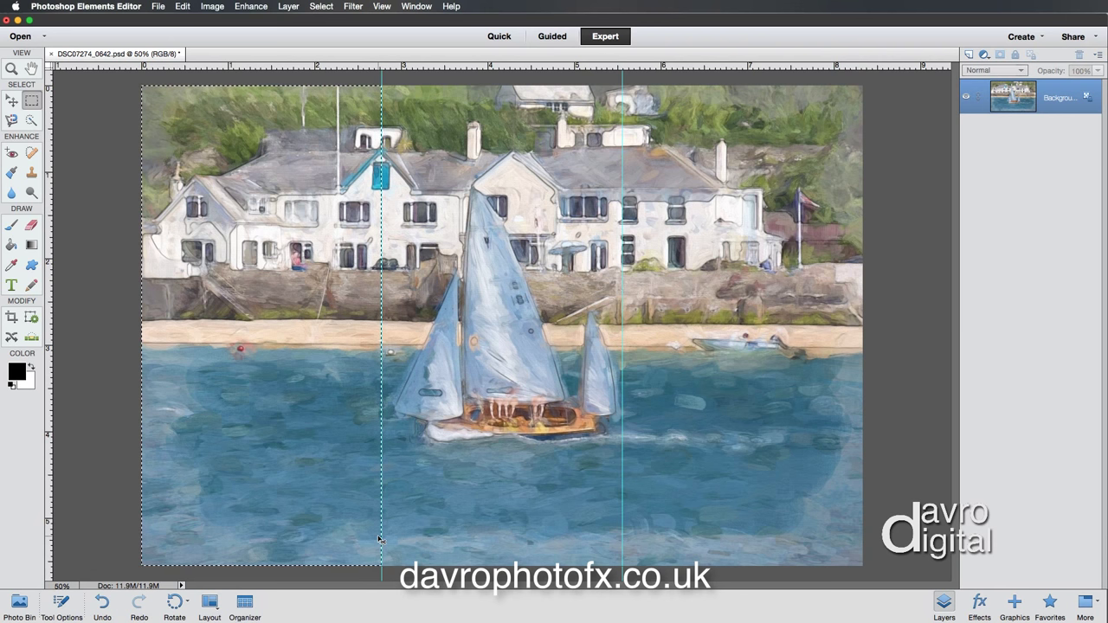
{"action": "key", "text": "super+j"}
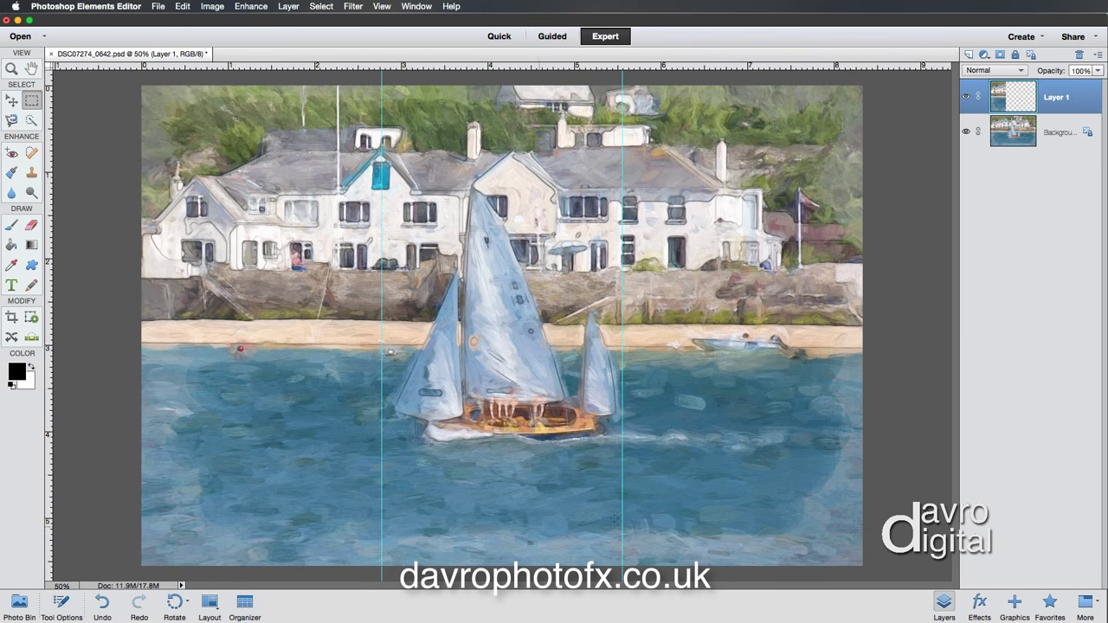
Check the copied strip by briefly hiding the background layer, and rename the new layer "Left"
{"action": "left_click", "coordinate": [966, 132]}
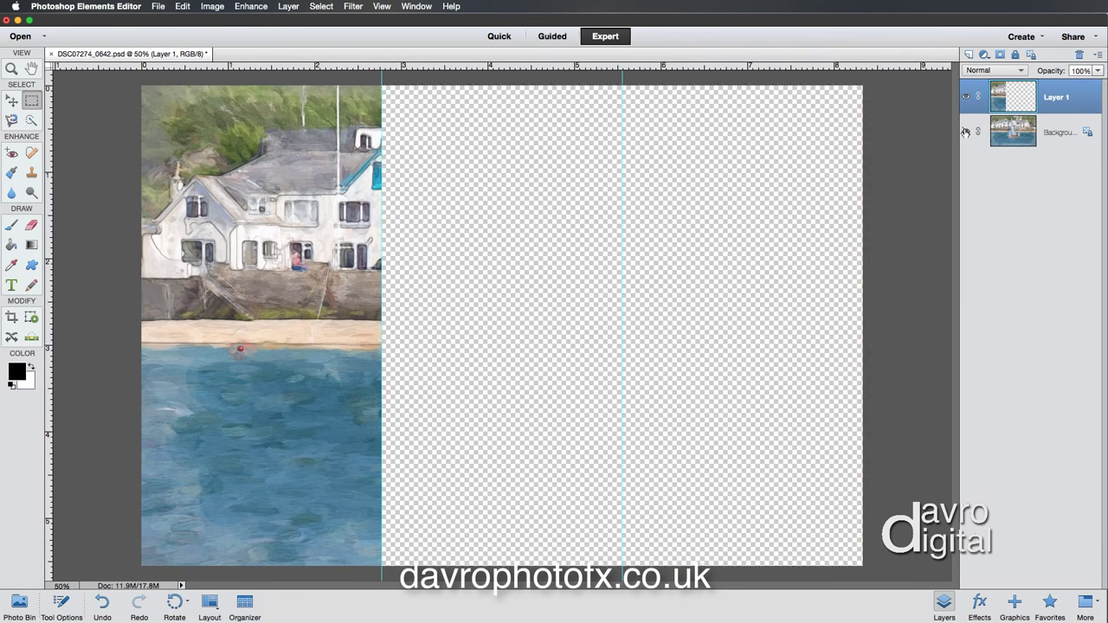
{"action": "left_click", "coordinate": [966, 131]}
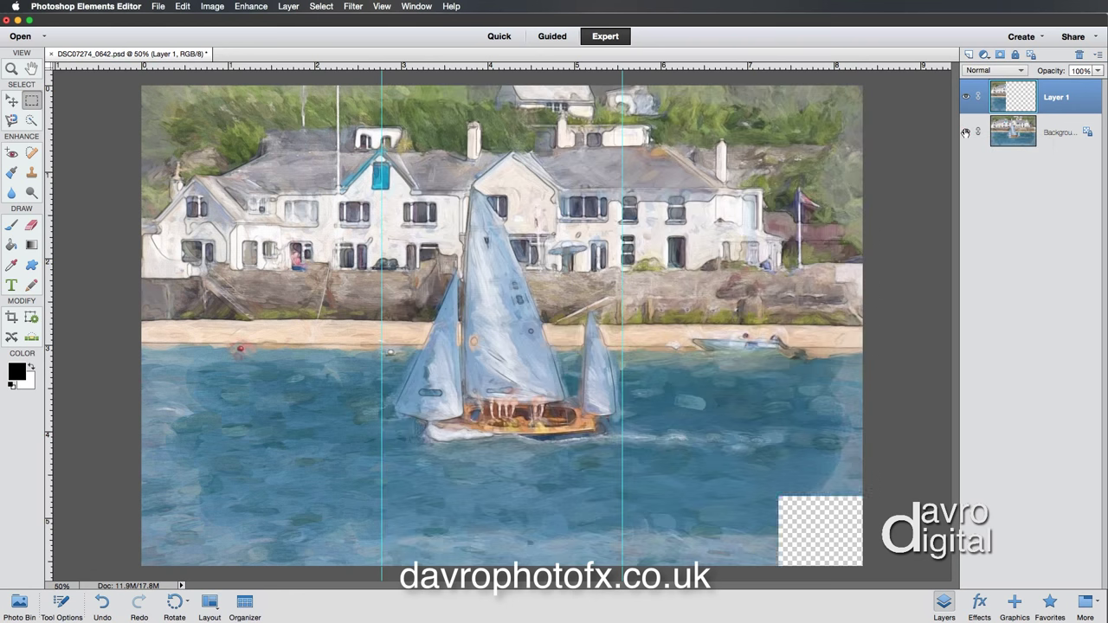
{"action": "double_click", "coordinate": [1053, 98]}
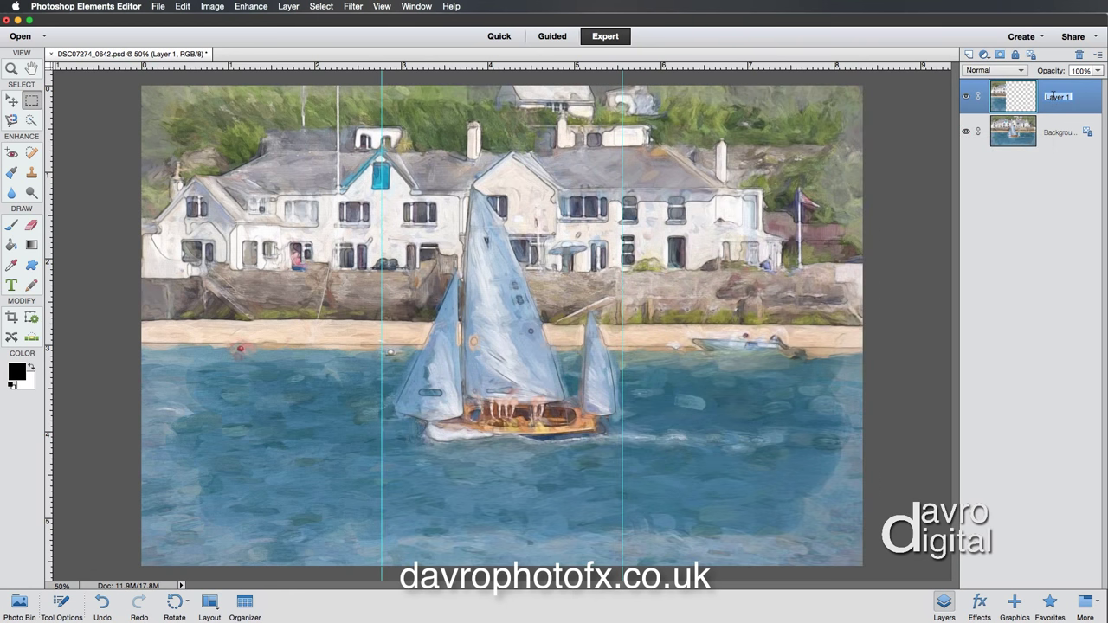
{"action": "type", "text": "Left"}
{"action": "key", "text": "Return"}
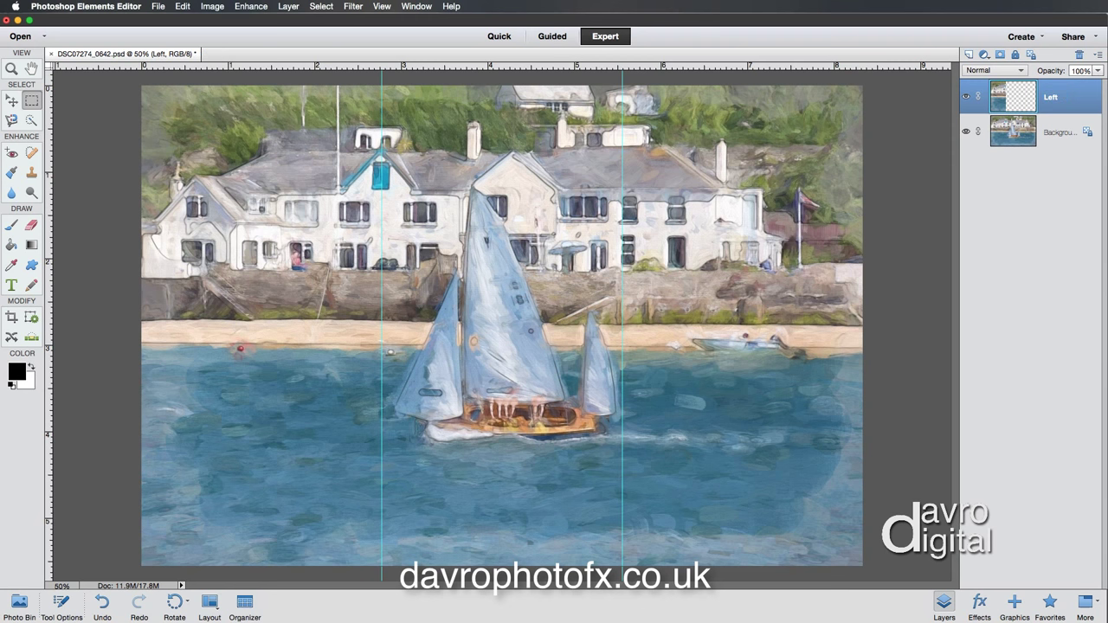
Copy the background's middle third between the two guides to a new layer and name it "Centre"
{"action": "left_click", "coordinate": [1063, 132]}
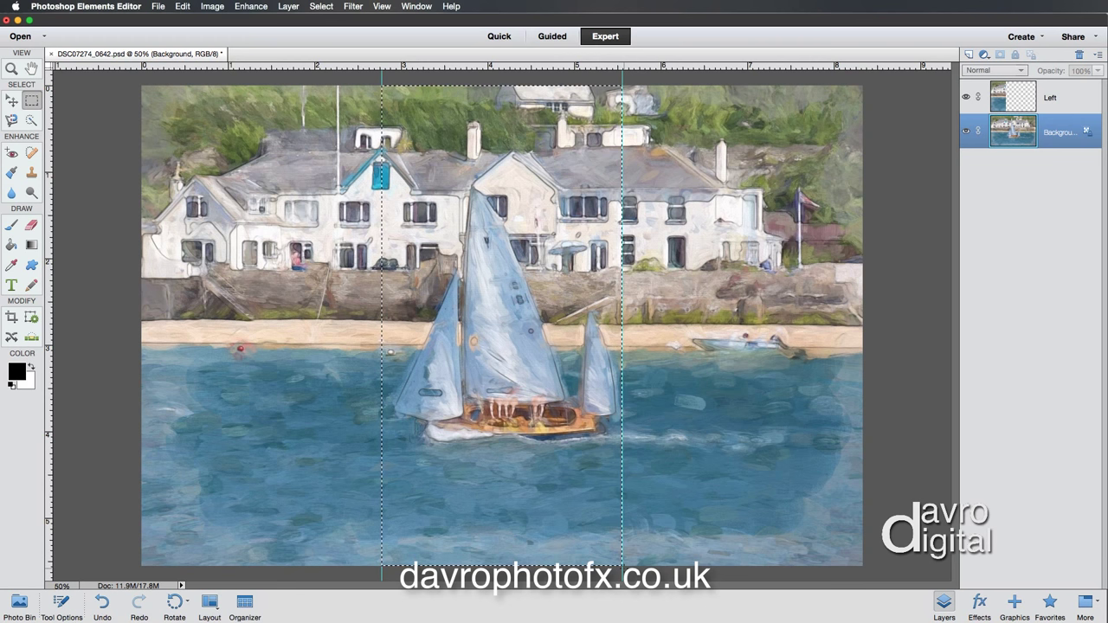
{"action": "left_click", "coordinate": [288, 6]}
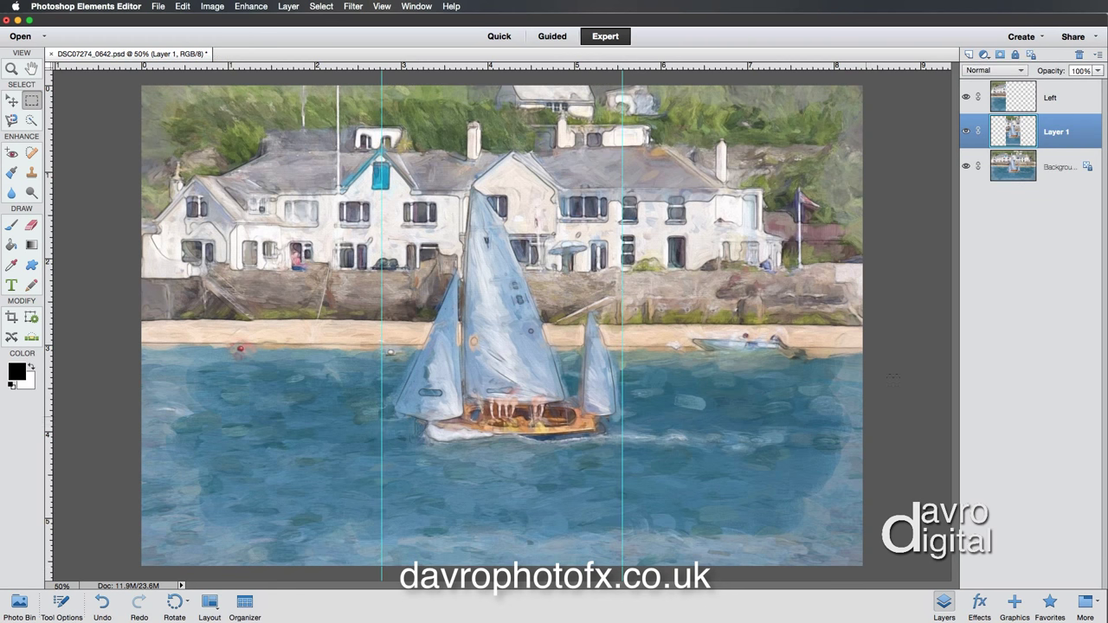
{"action": "double_click", "coordinate": [1056, 131]}
{"action": "type", "text": "Centre"}
{"action": "key", "text": "Return"}
Copy the background's right third, from the second guide to the image edge, to a new layer named "Right"
{"action": "left_click", "coordinate": [1054, 173]}
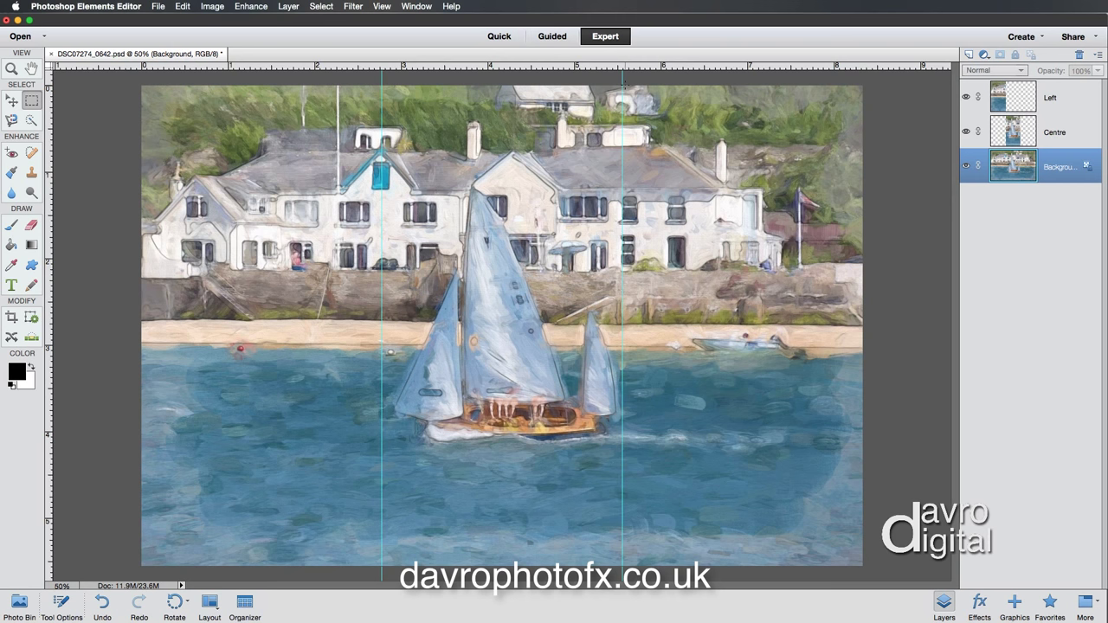
{"action": "left_click_drag", "start_coordinate": [622, 86], "coordinate": [880, 570]}
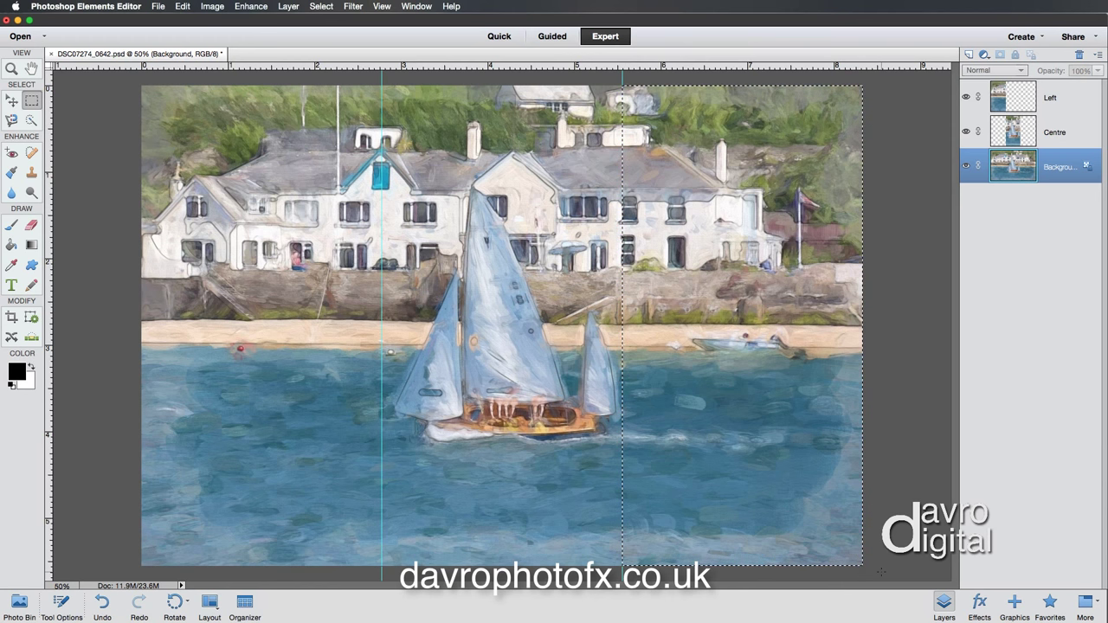
{"action": "key", "text": "super+j"}
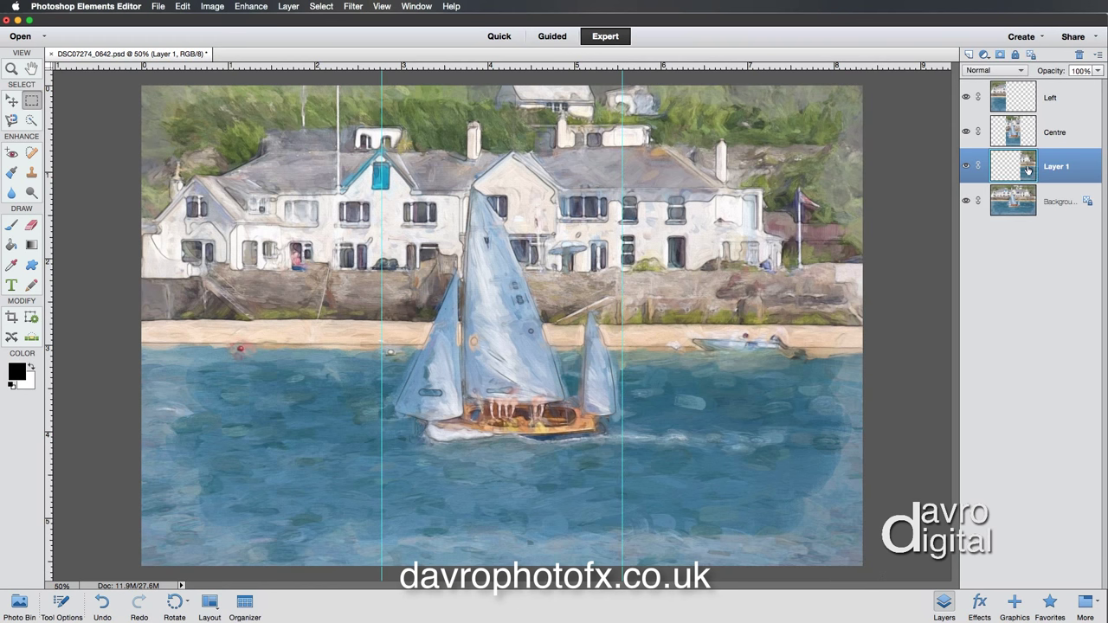
{"action": "double_click", "coordinate": [1061, 166]}
{"action": "type", "text": "Right"}
{"action": "key", "text": "Return"}
Clear the guides and hide the rulers
{"action": "left_click", "coordinate": [381, 7]}
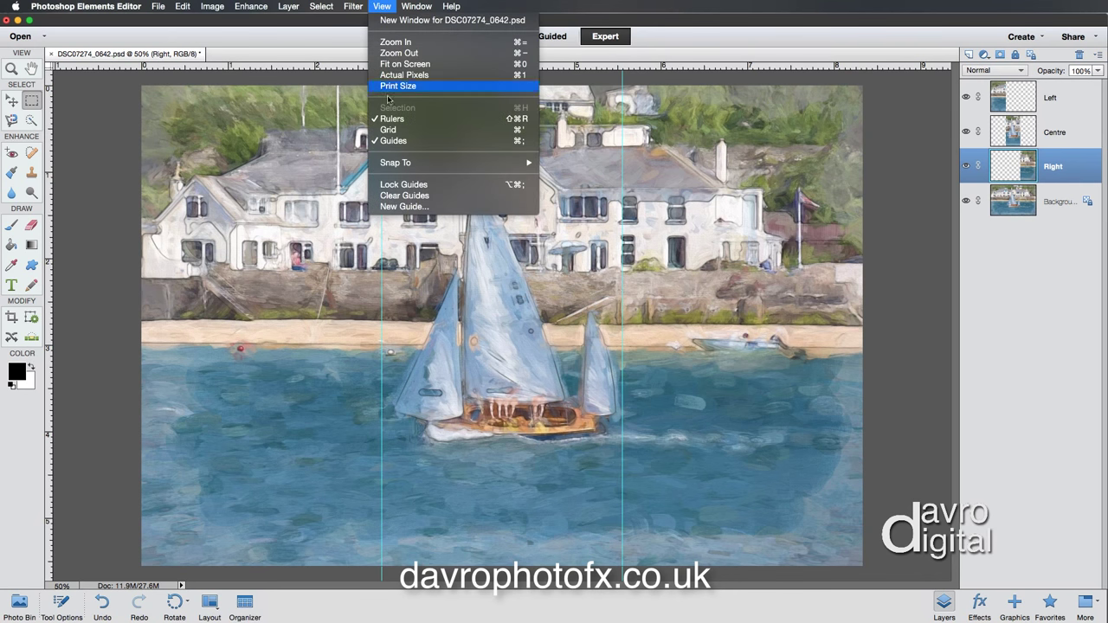
{"action": "left_click", "coordinate": [397, 194]}
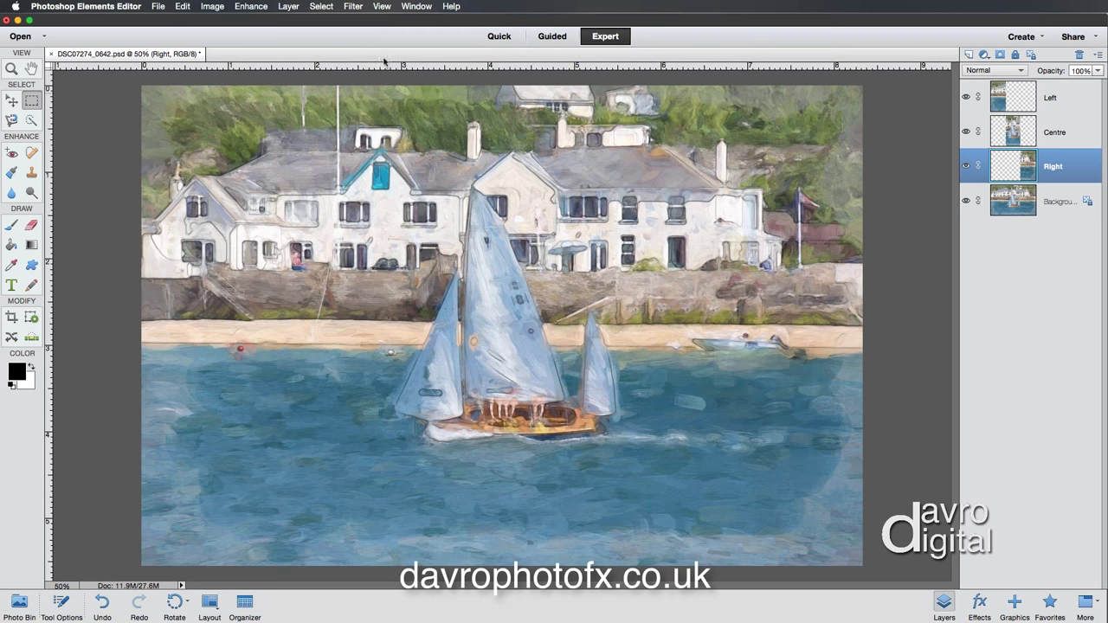
{"action": "left_click", "coordinate": [383, 8]}
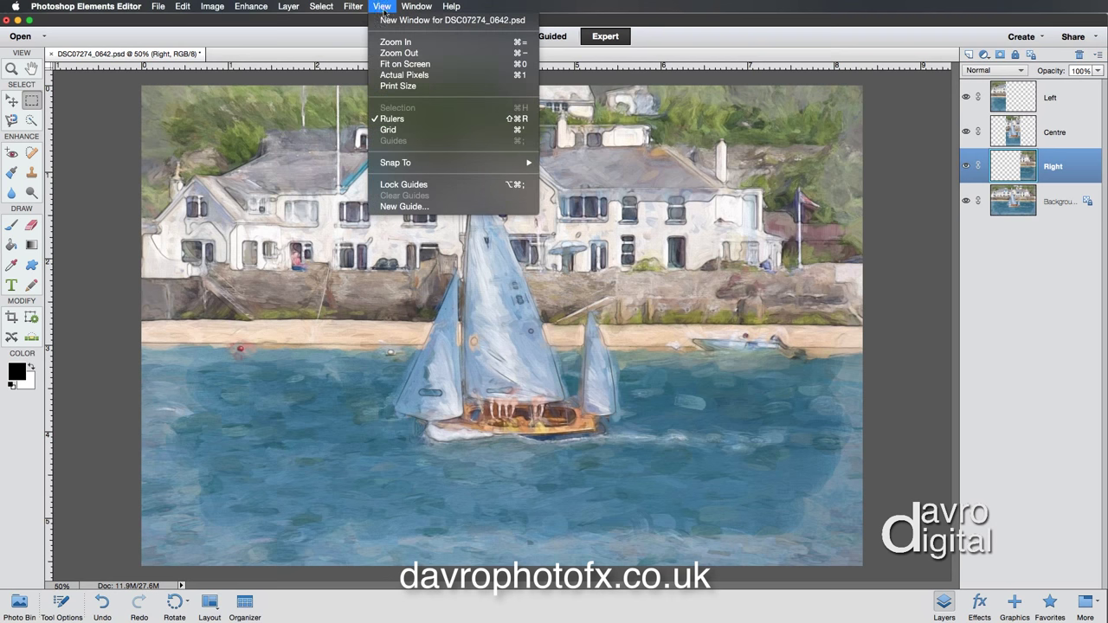
{"action": "left_click", "coordinate": [391, 118]}
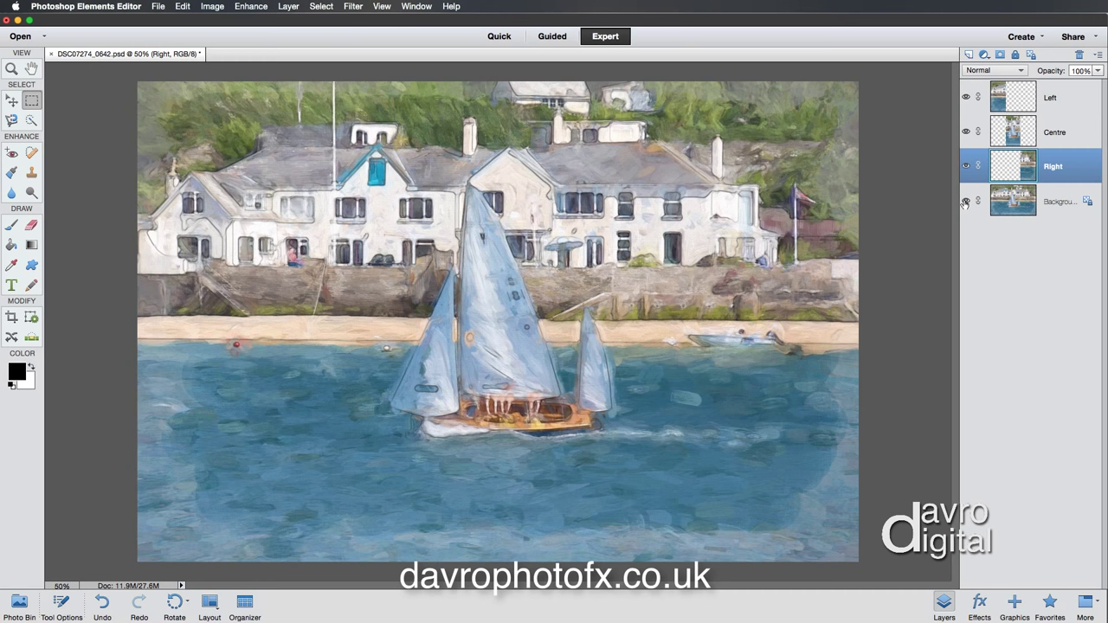
Enlarge the canvas on all four sides with the Crop tool to add a white border, slightly wider at the sides
{"action": "left_click", "coordinate": [12, 317]}
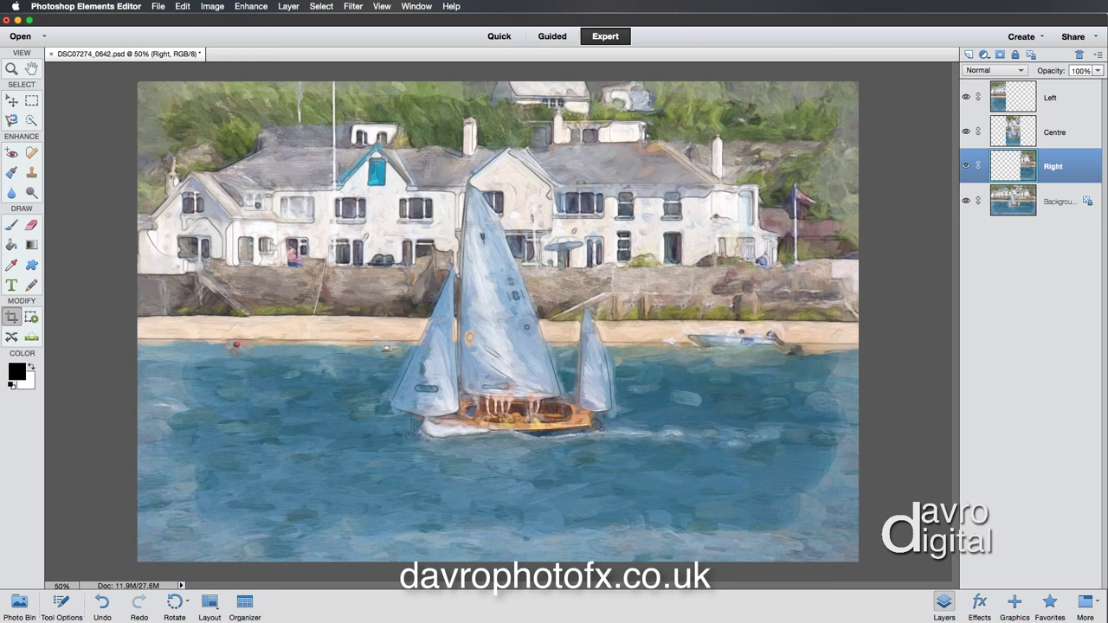
{"action": "left_click_drag", "start_coordinate": [152, 86], "coordinate": [863, 569]}
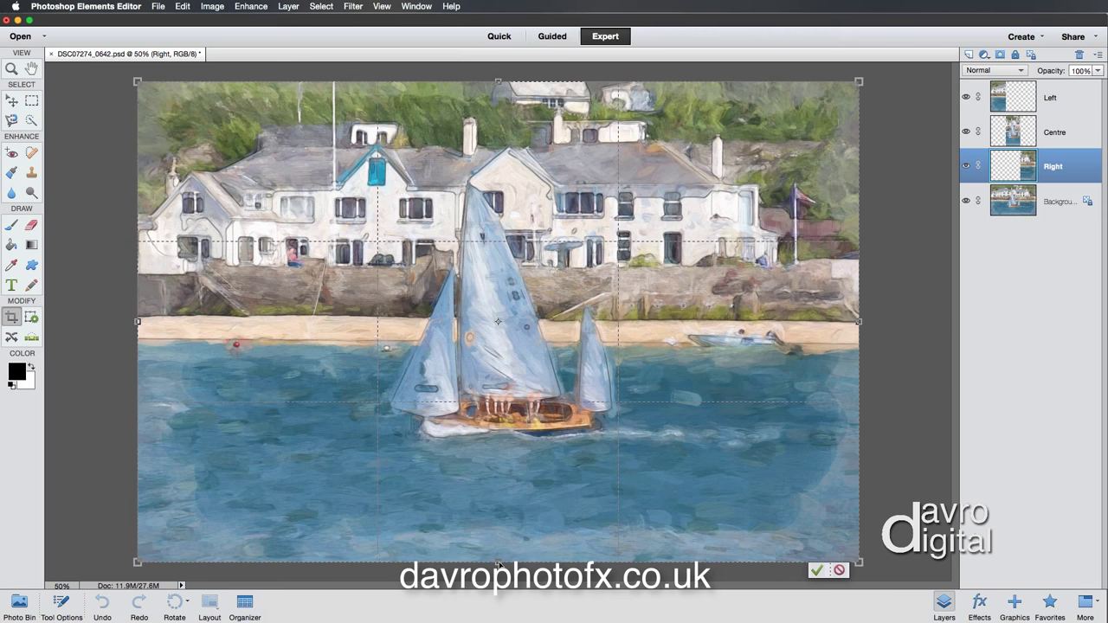
{"action": "left_click_drag", "start_coordinate": [498, 564], "coordinate": [498, 582]}
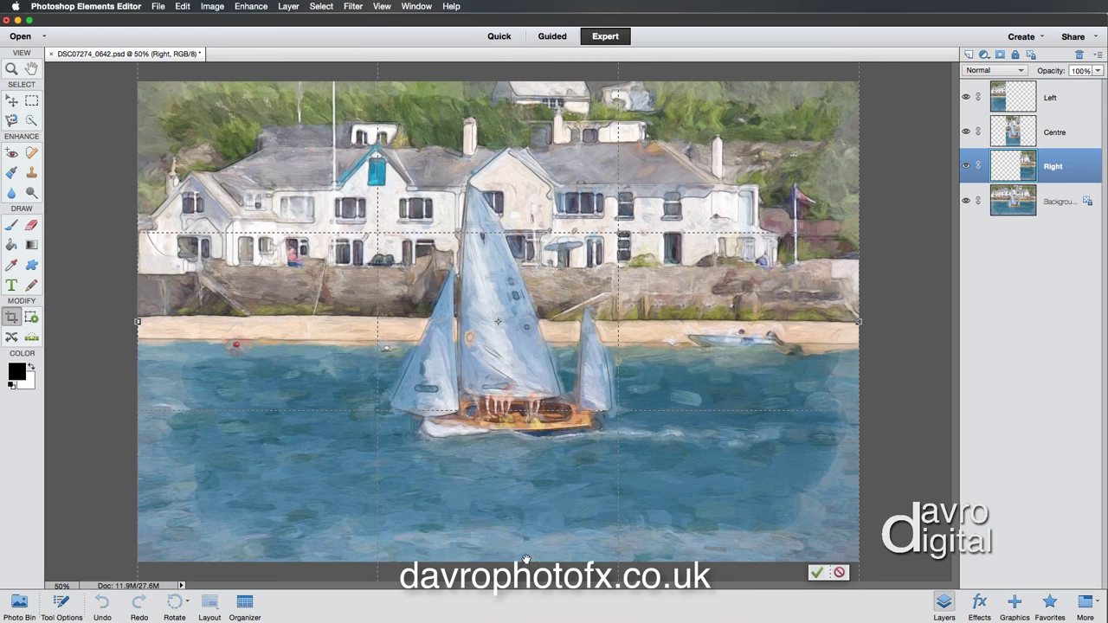
{"action": "left_click", "coordinate": [524, 498], "text": "alt+super"}
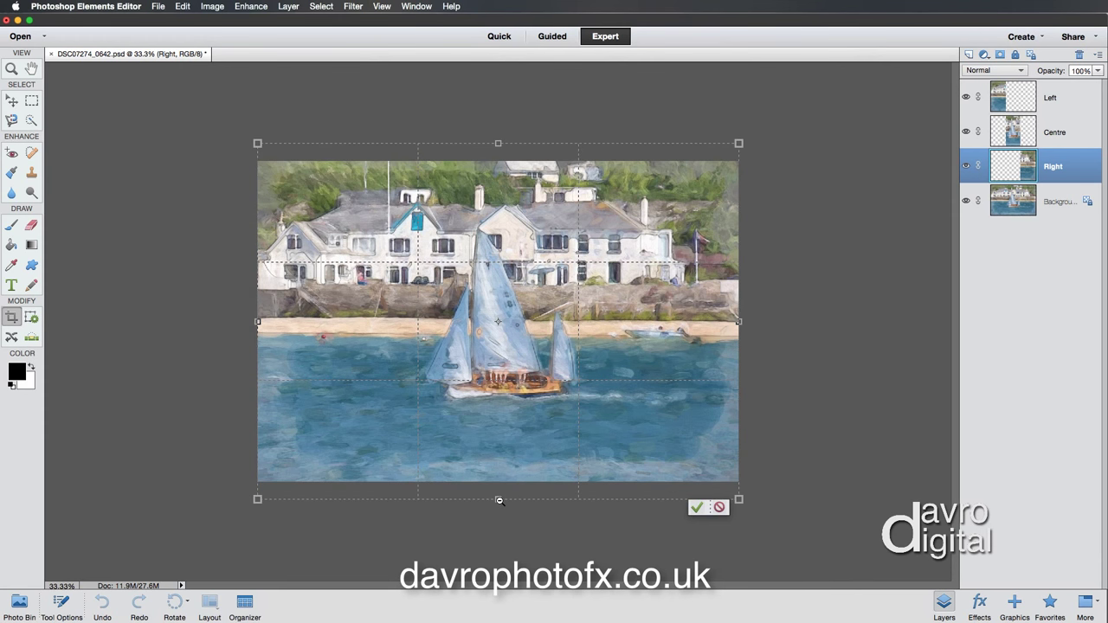
{"action": "left_click_drag", "start_coordinate": [497, 500], "coordinate": [498, 506]}
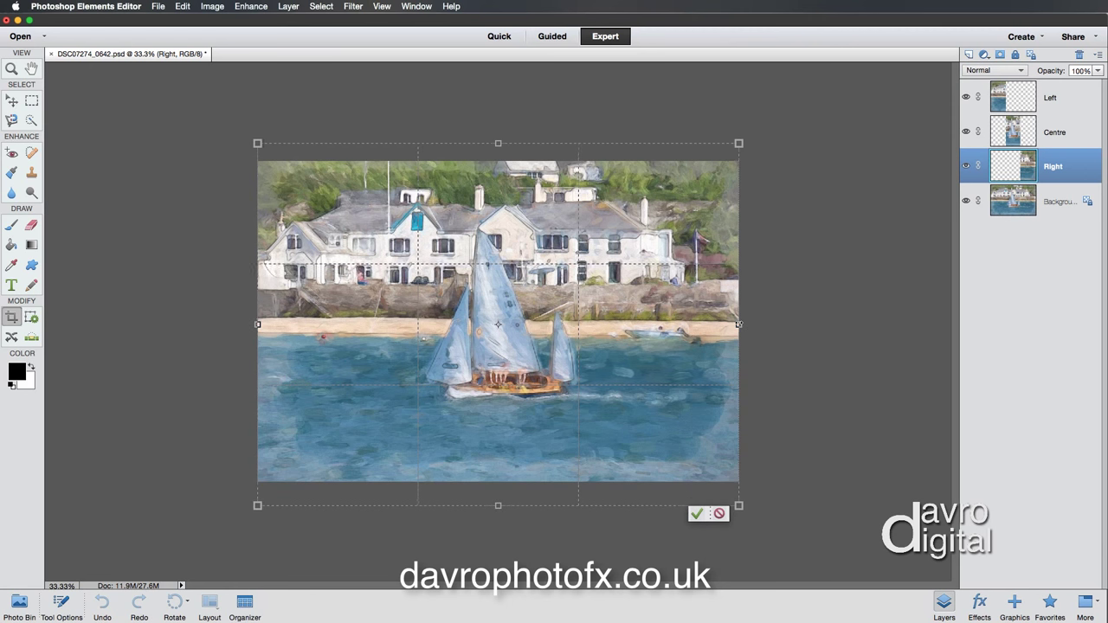
{"action": "left_click_drag", "start_coordinate": [740, 325], "coordinate": [769, 325]}
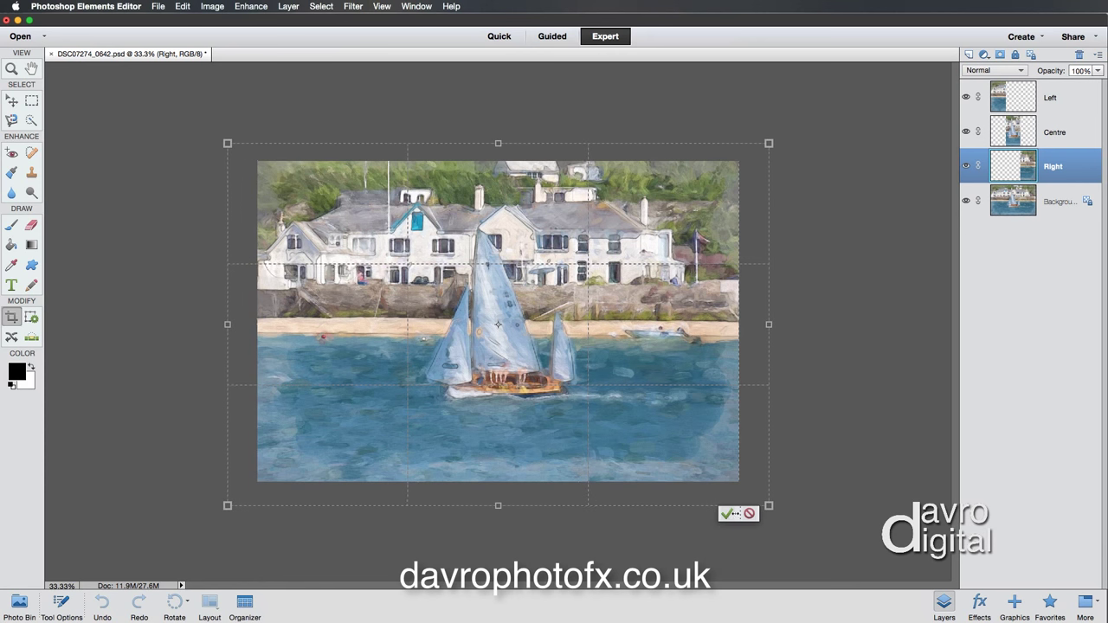
{"action": "left_click", "coordinate": [727, 514]}
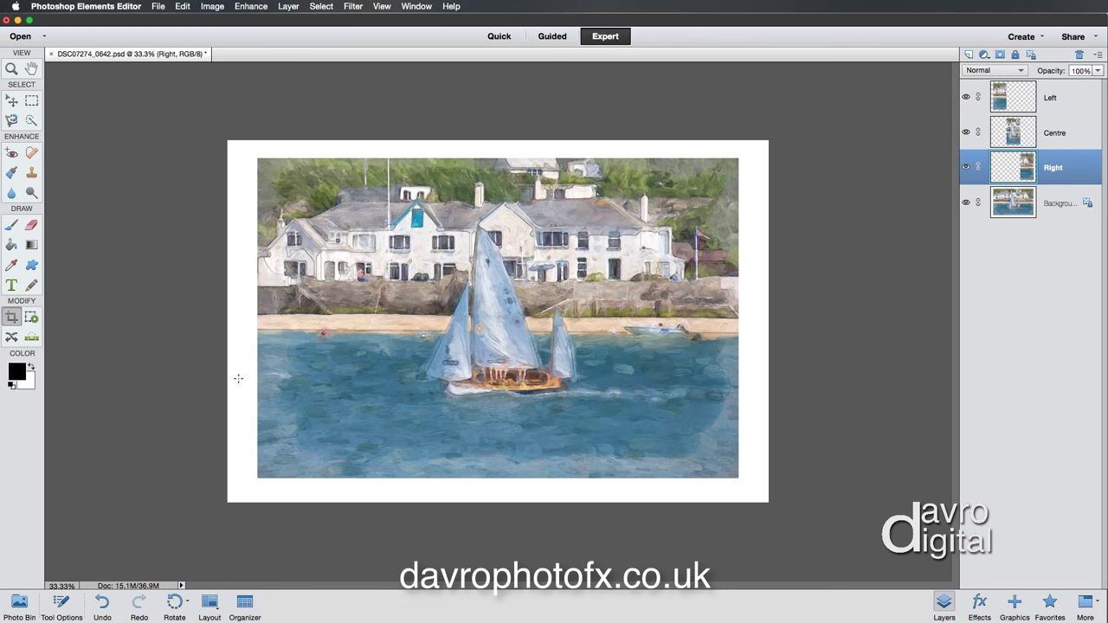
Make the background layer active and hide the Right, Centre and Left layers
{"action": "left_click", "coordinate": [1058, 204]}
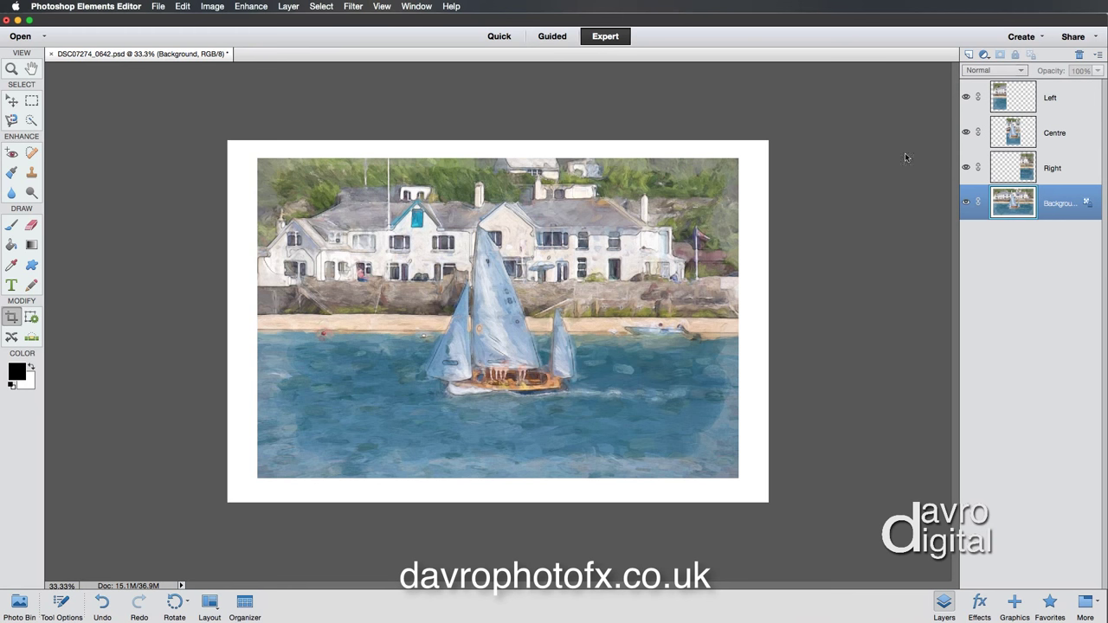
{"action": "left_click", "coordinate": [966, 167]}
{"action": "left_click", "coordinate": [966, 132]}
{"action": "left_click", "coordinate": [966, 97]}
Fill the background layer with white in Normal mode at 100% opacity
{"action": "left_click", "coordinate": [183, 7]}
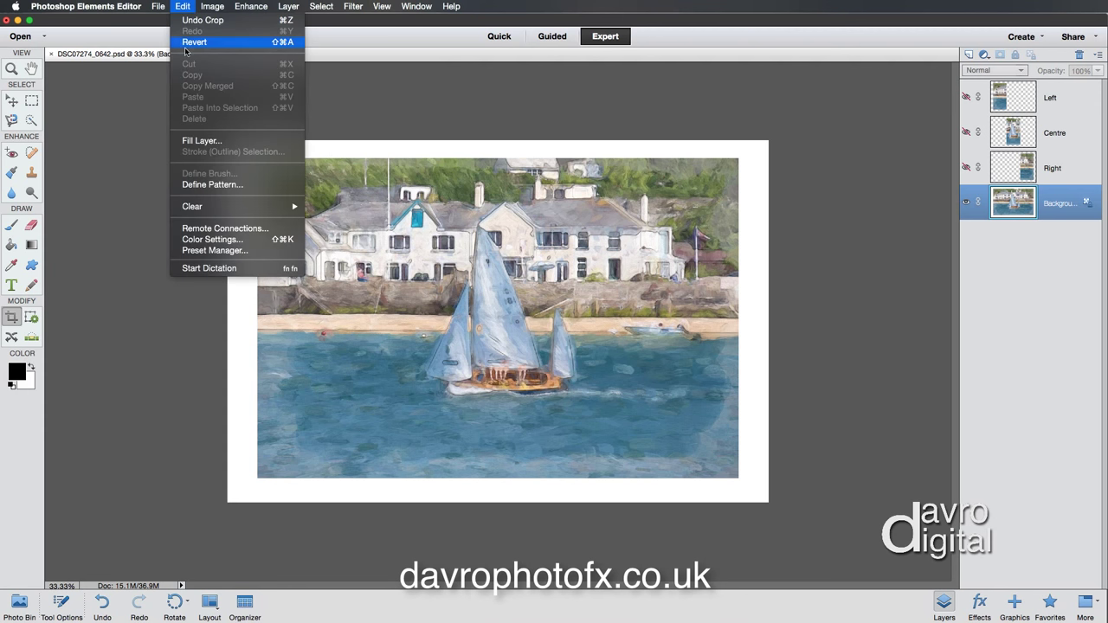
{"action": "left_click", "coordinate": [201, 140]}
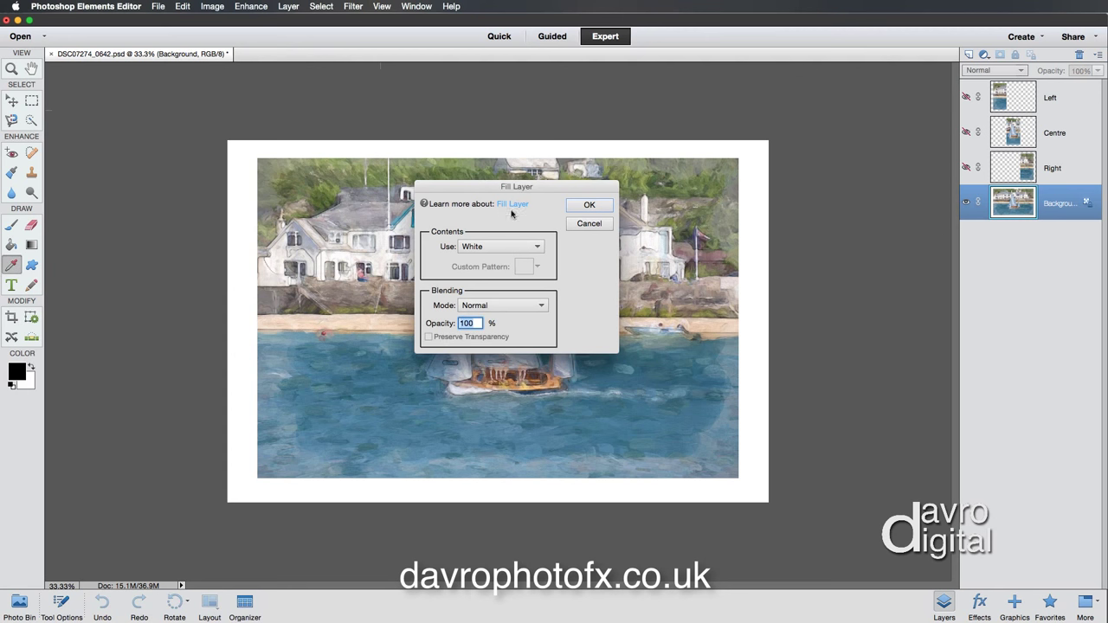
{"action": "left_click", "coordinate": [484, 248]}
{"action": "left_click", "coordinate": [486, 247]}
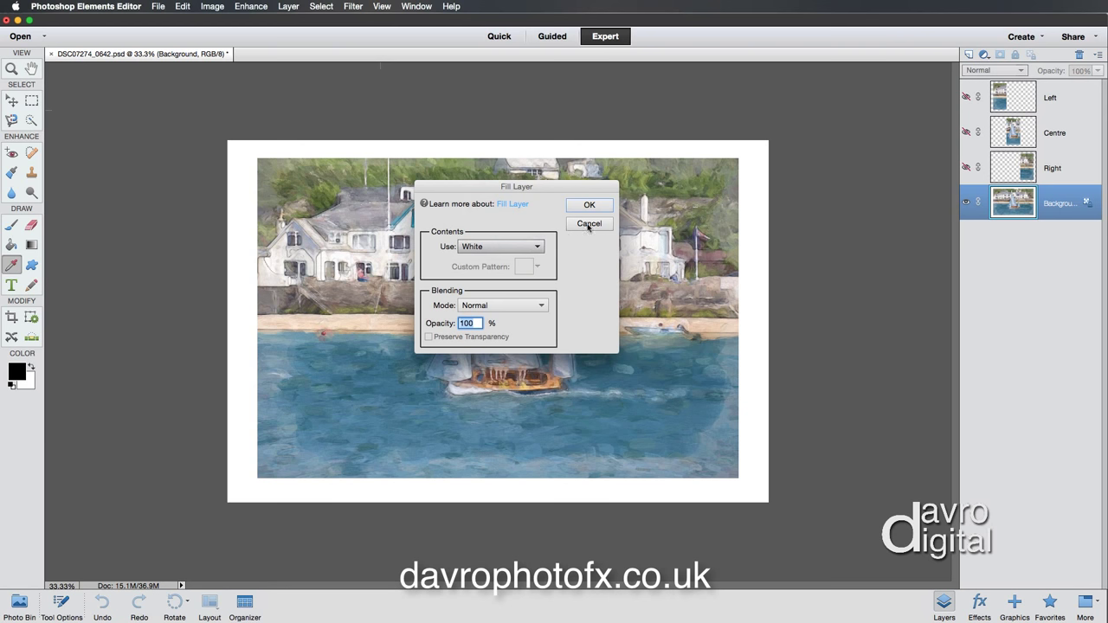
{"action": "left_click", "coordinate": [589, 205]}
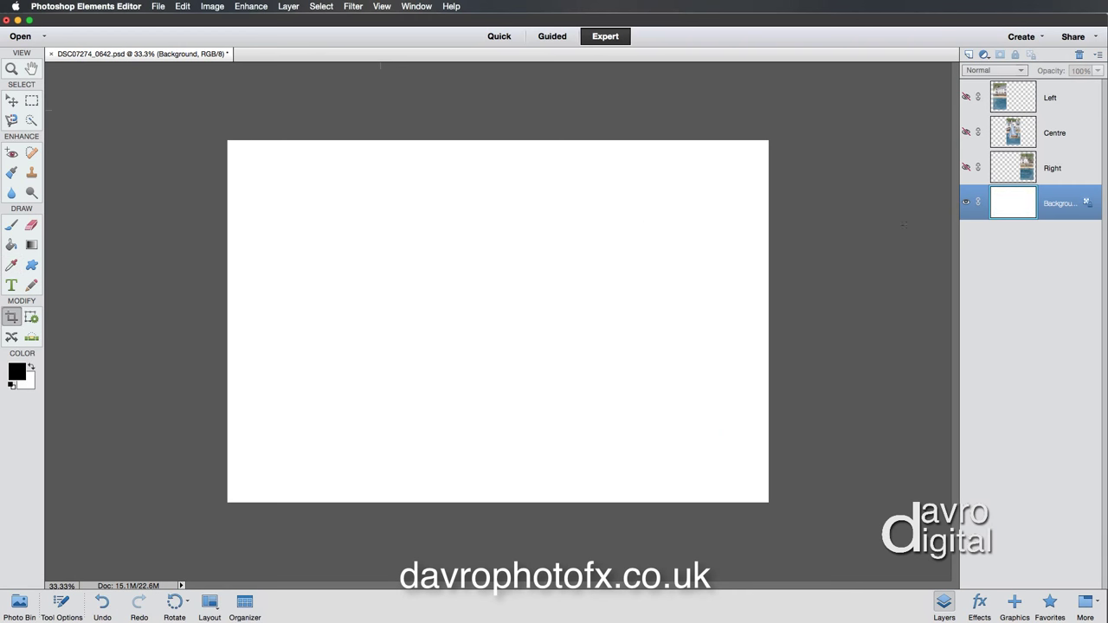
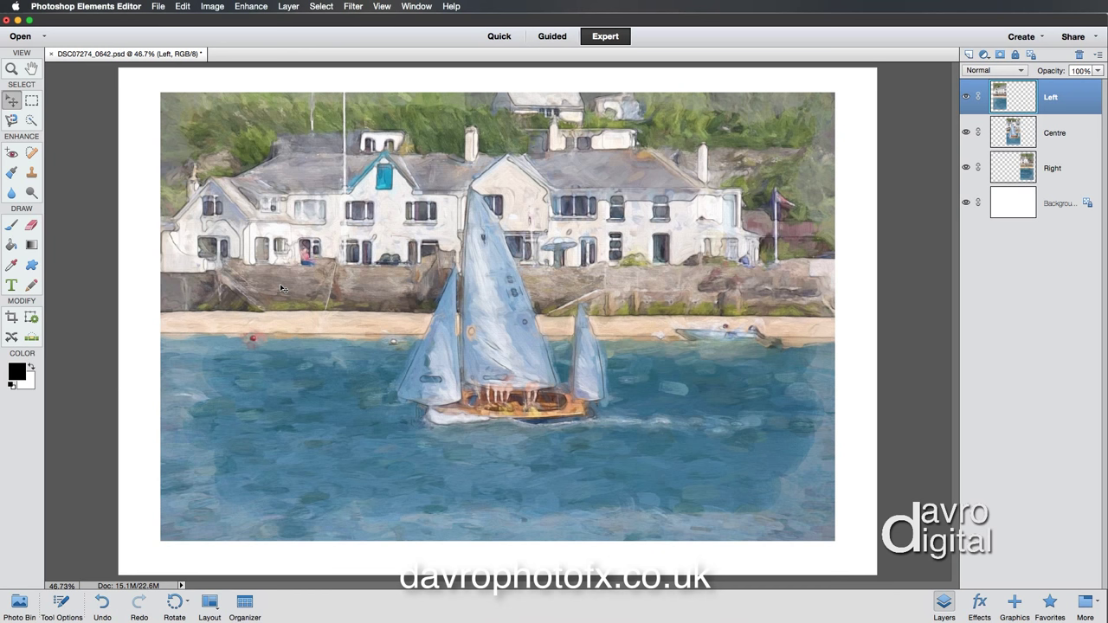
Nudge the Left layer about 70 px to the left to open a white gap beside the centre panel
{"action": "key", "text": "shift+Left"}
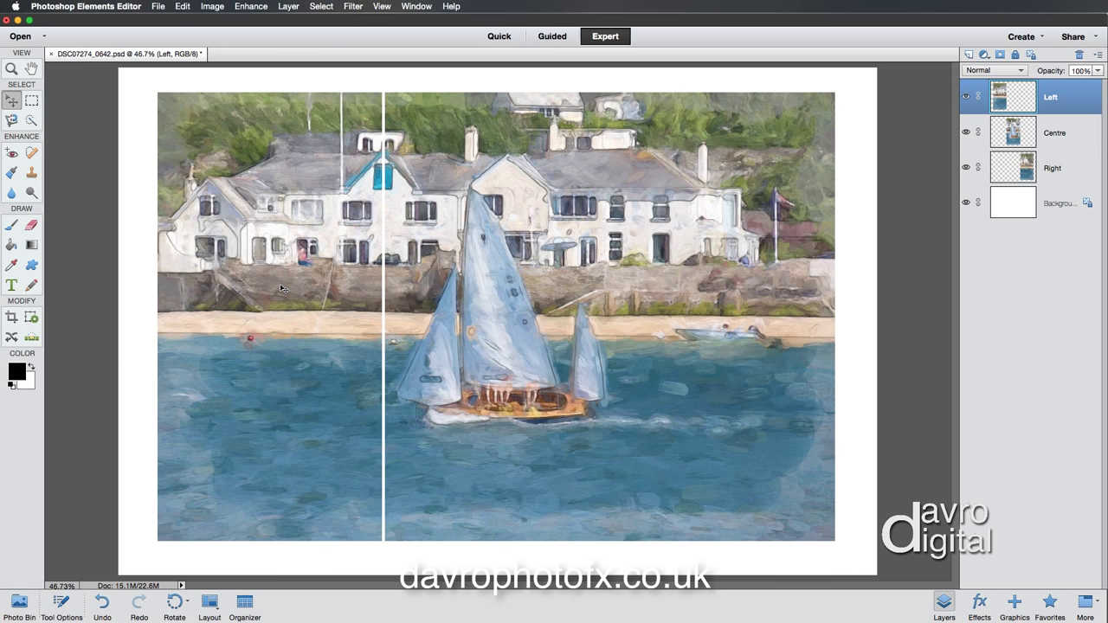
{"action": "key", "text": "Left"}
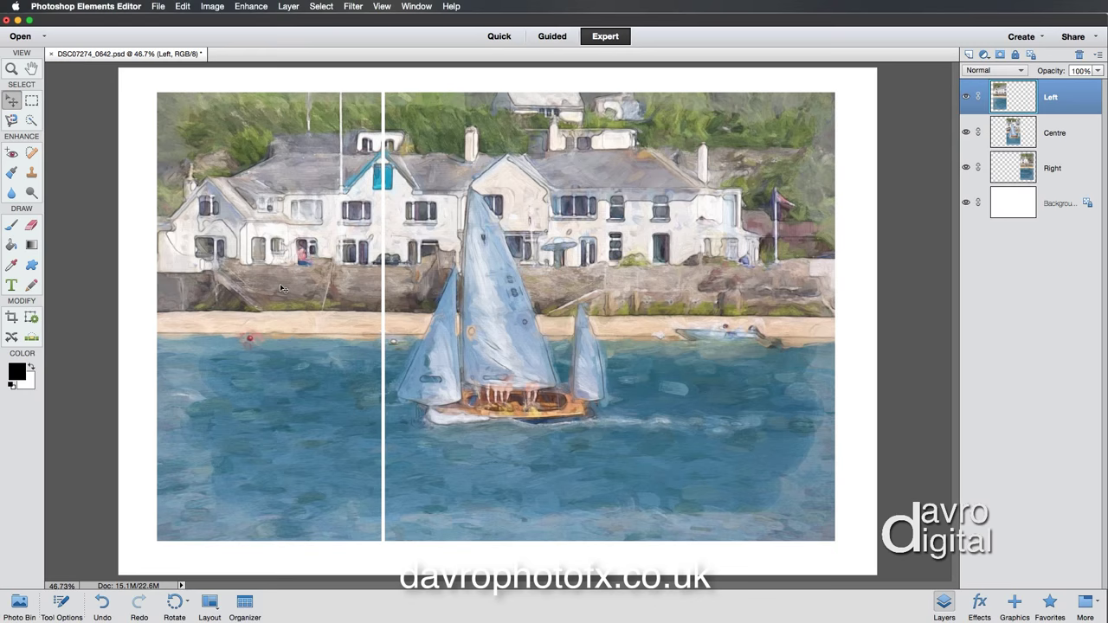
{"action": "key", "text": "Right"}
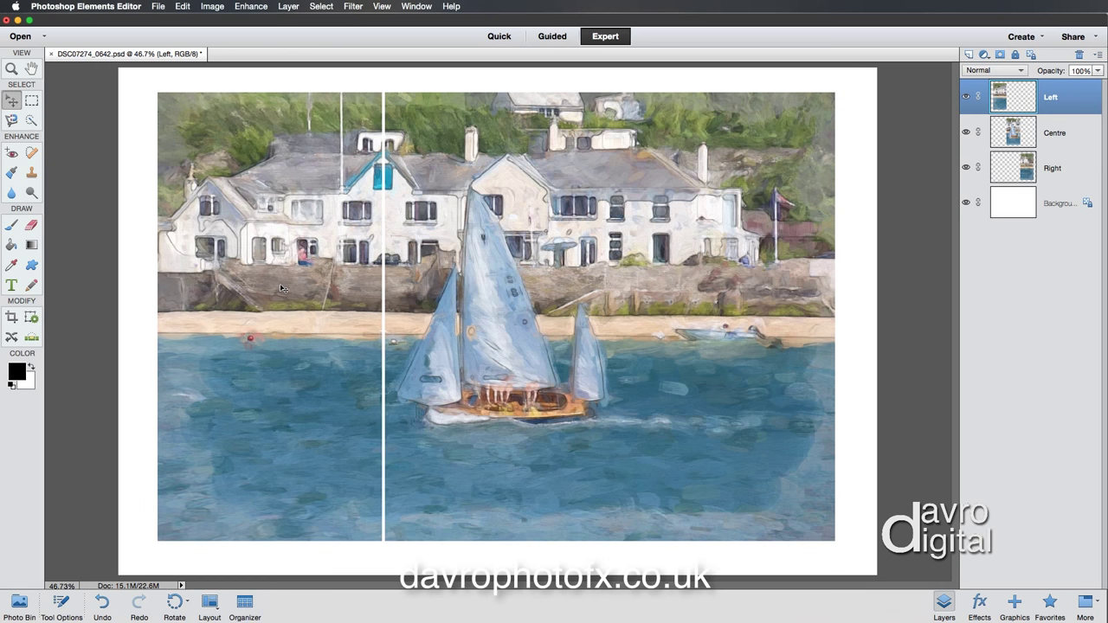
{"action": "key", "text": "shift+Left"}
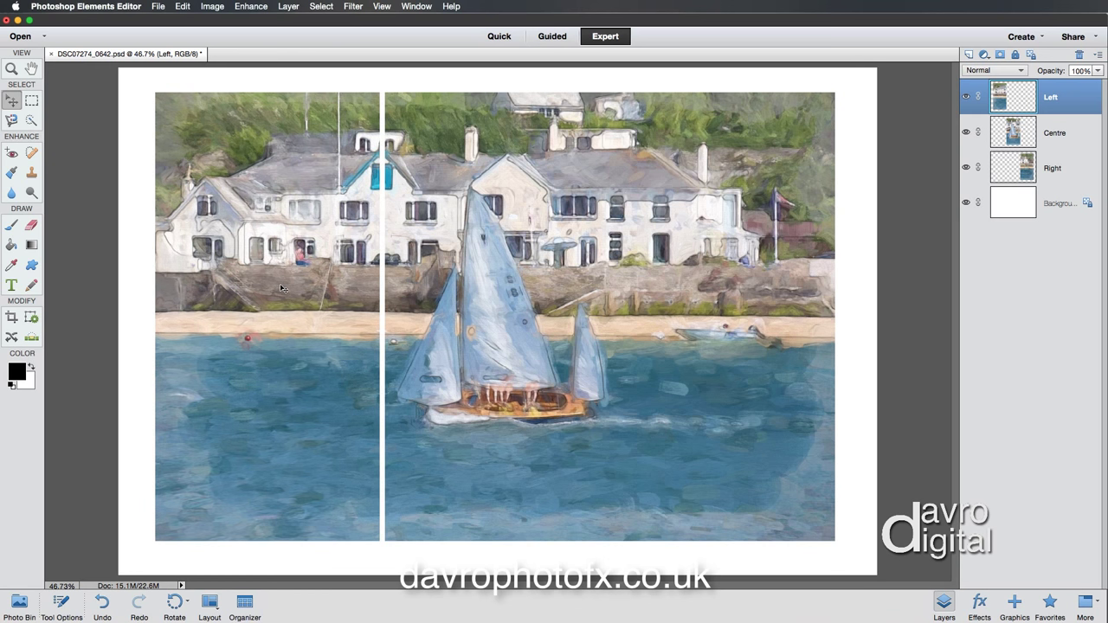
{"action": "key", "text": "shift+Left"}
{"action": "key", "text": "shift+Left"}
{"action": "key", "text": "shift+Left"}
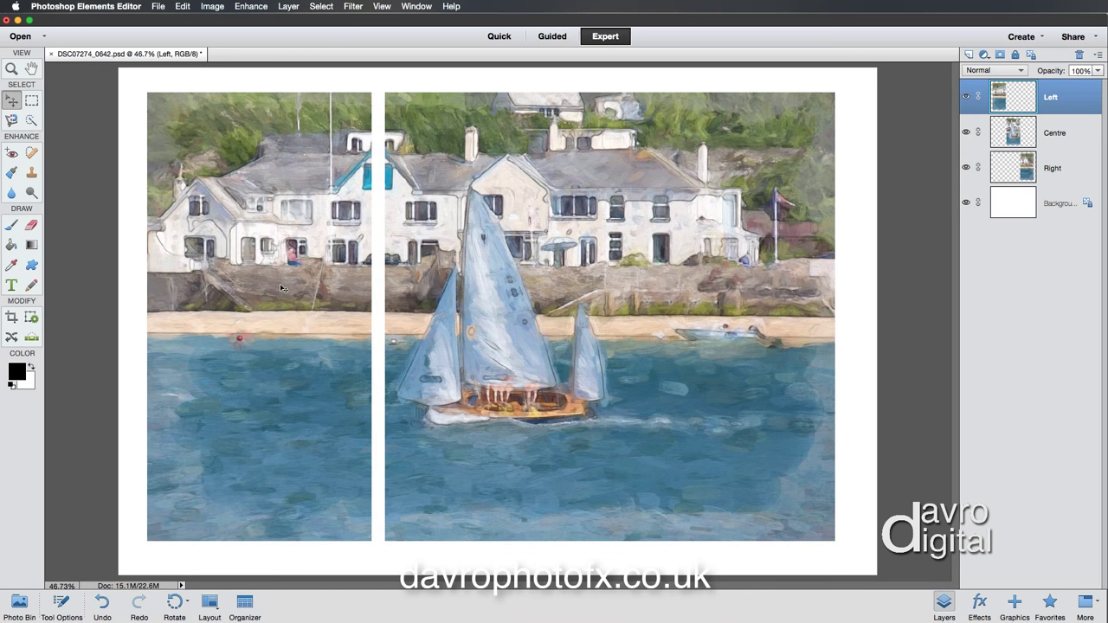
{"action": "key", "text": "shift+Left"}
{"action": "key", "text": "shift+Left"}
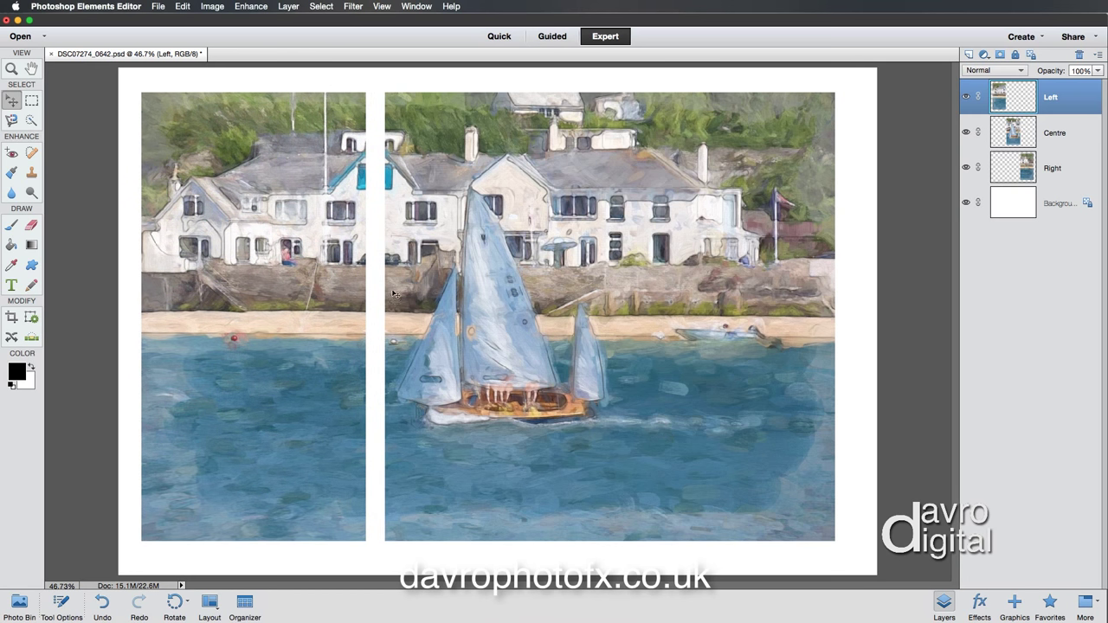
Nudge the Right layer about 80 px to the right and the Left layer another 10 px left to even out the gaps
{"action": "left_click", "coordinate": [1072, 172]}
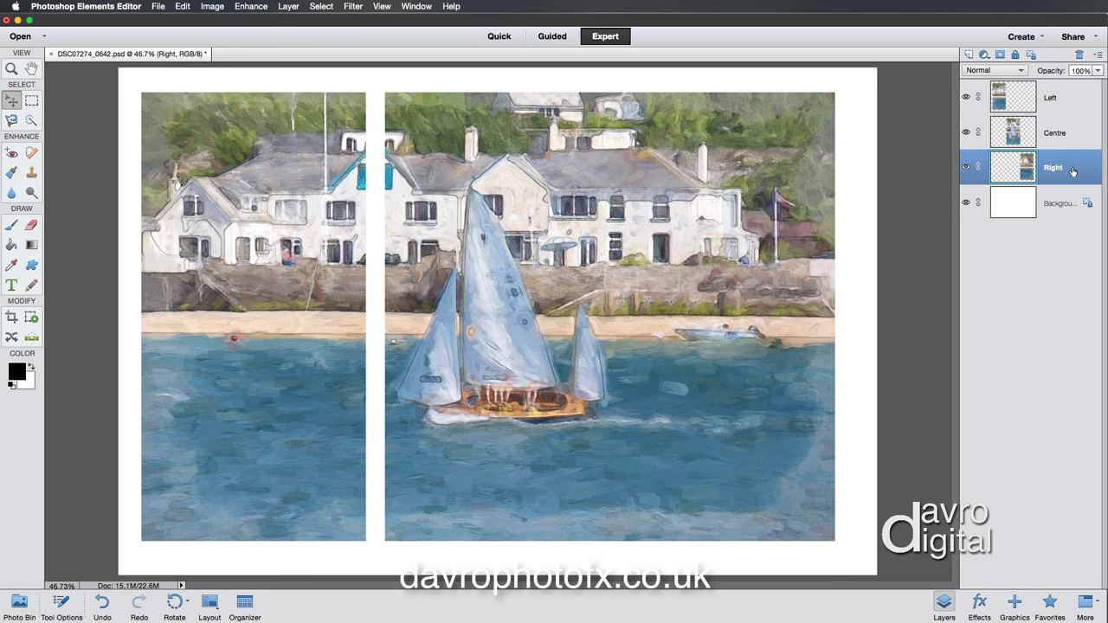
{"action": "key", "text": "shift+Right"}
{"action": "key", "text": "shift+Right"}
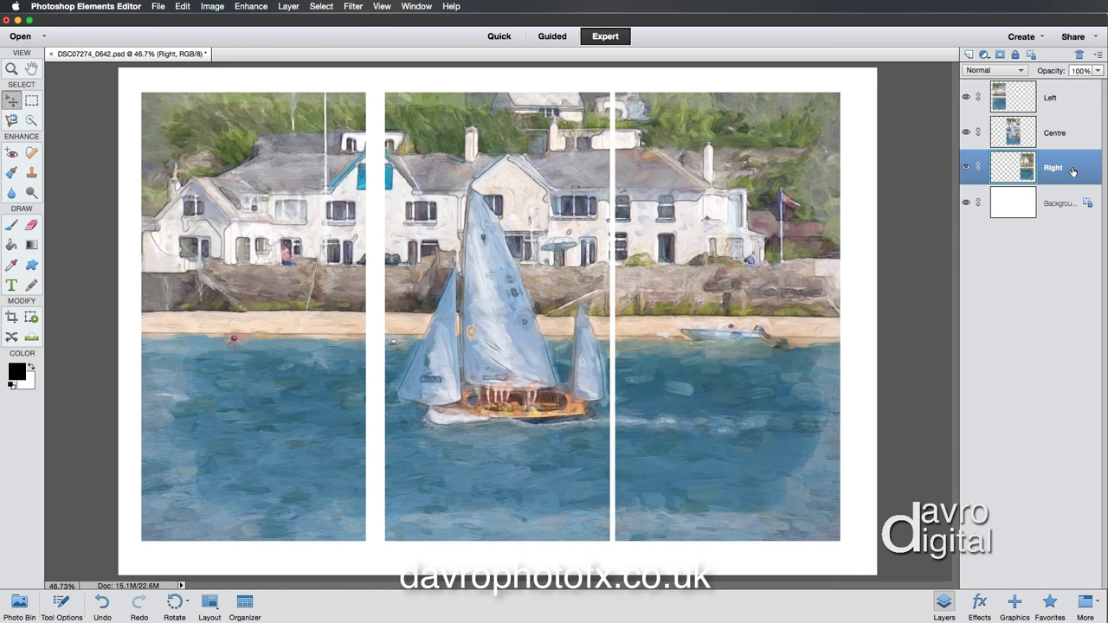
{"action": "key", "text": "shift+Right"}
{"action": "key", "text": "shift+Right"}
{"action": "key", "text": "shift+Right"}
{"action": "key", "text": "shift+Right"}
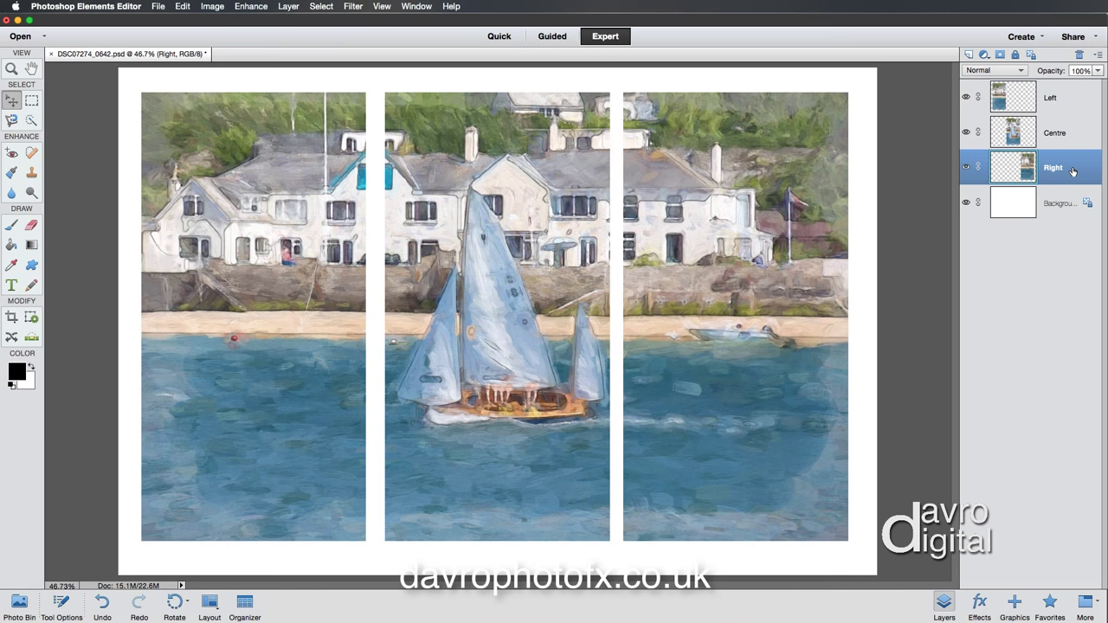
{"action": "key", "text": "shift+Right"}
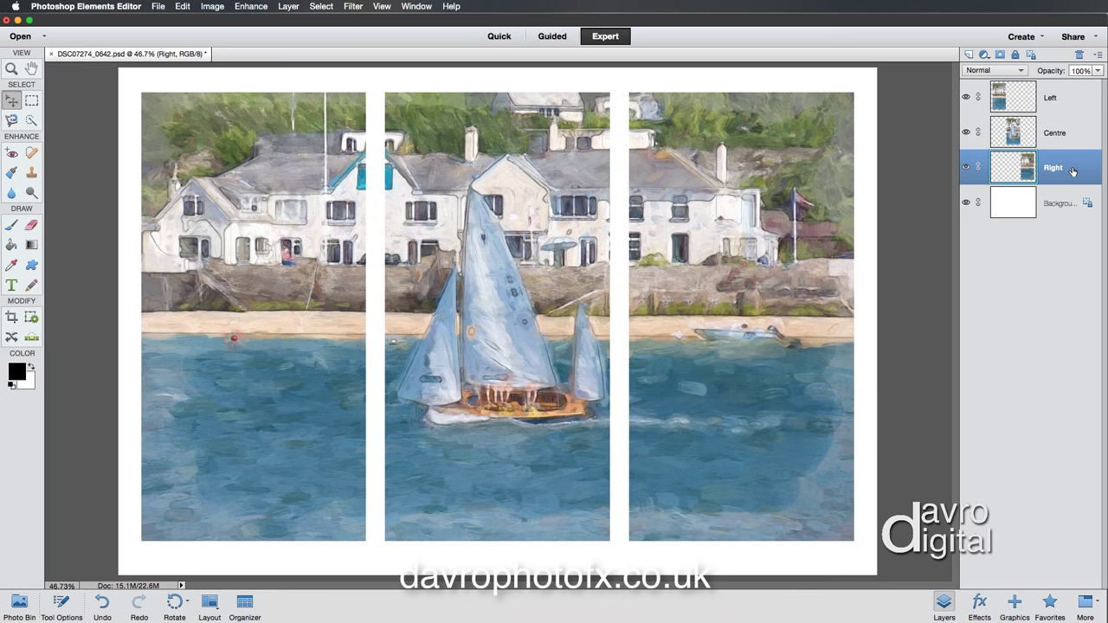
{"action": "key", "text": "shift+Right"}
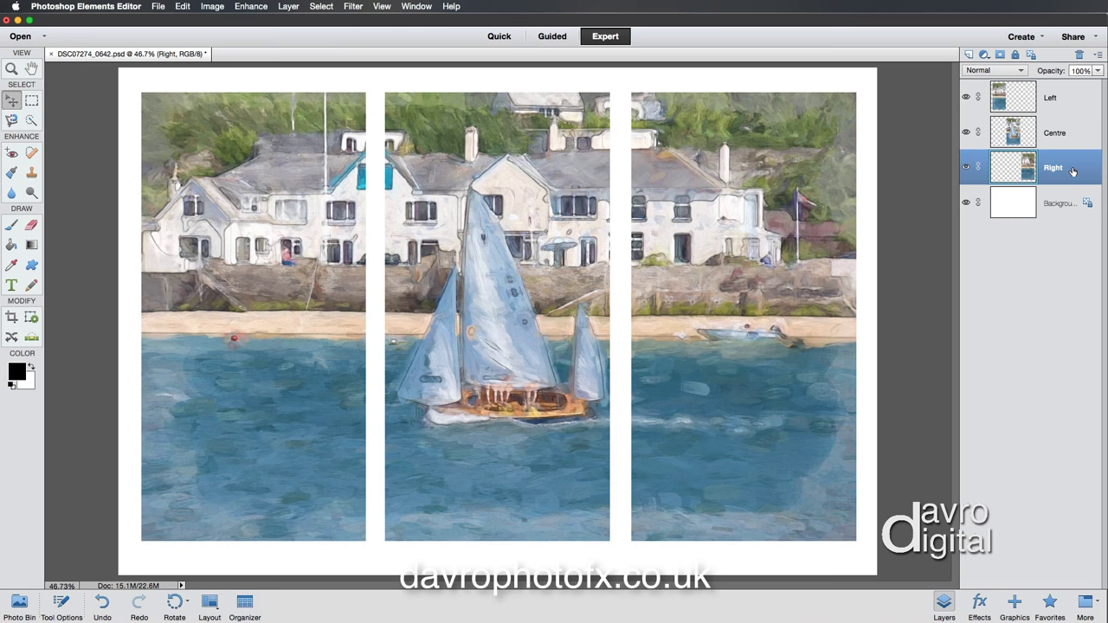
{"action": "left_click", "coordinate": [1060, 93]}
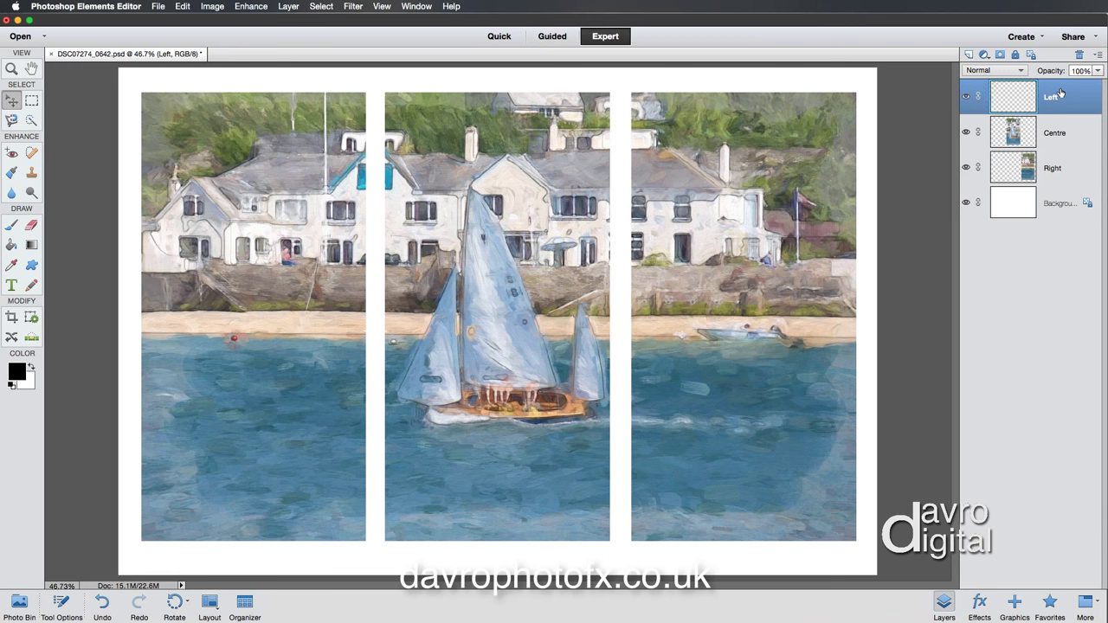
{"action": "key", "text": "shift+Left"}
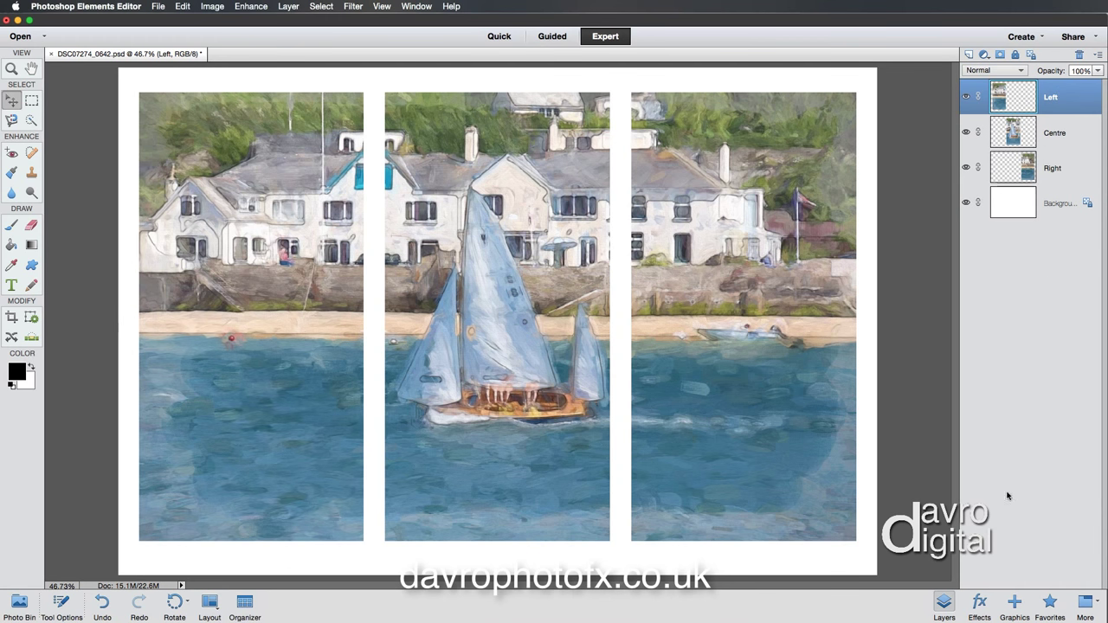
Compare drop shadow styles on the Left layer, including Soft Edge, apply High, and check the layer's style marker
{"action": "left_click", "coordinate": [980, 605]}
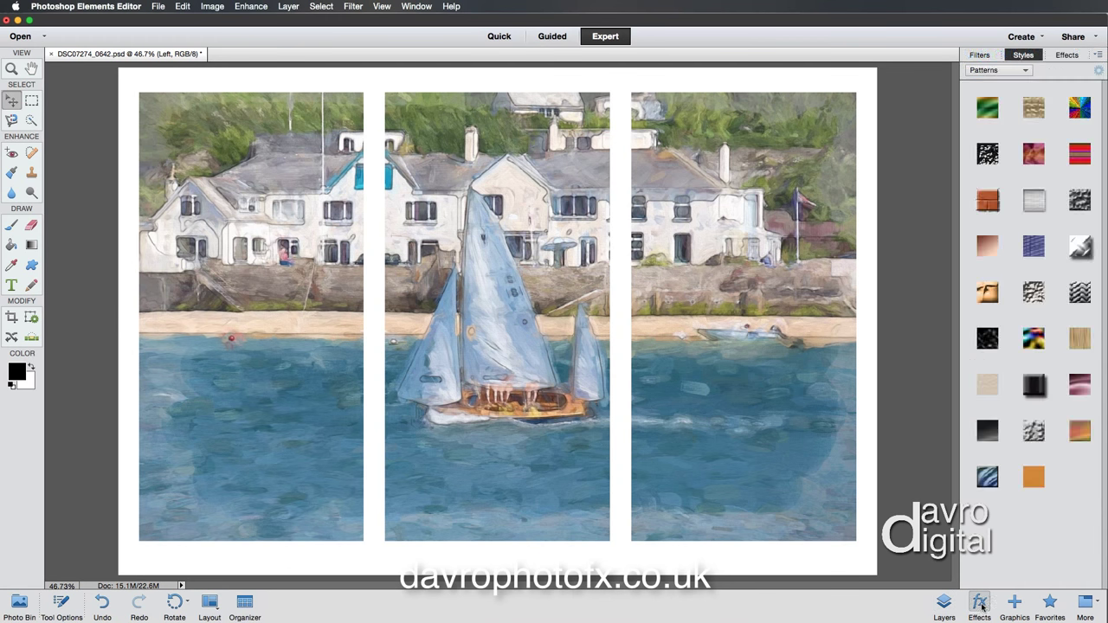
{"action": "left_click", "coordinate": [1005, 73]}
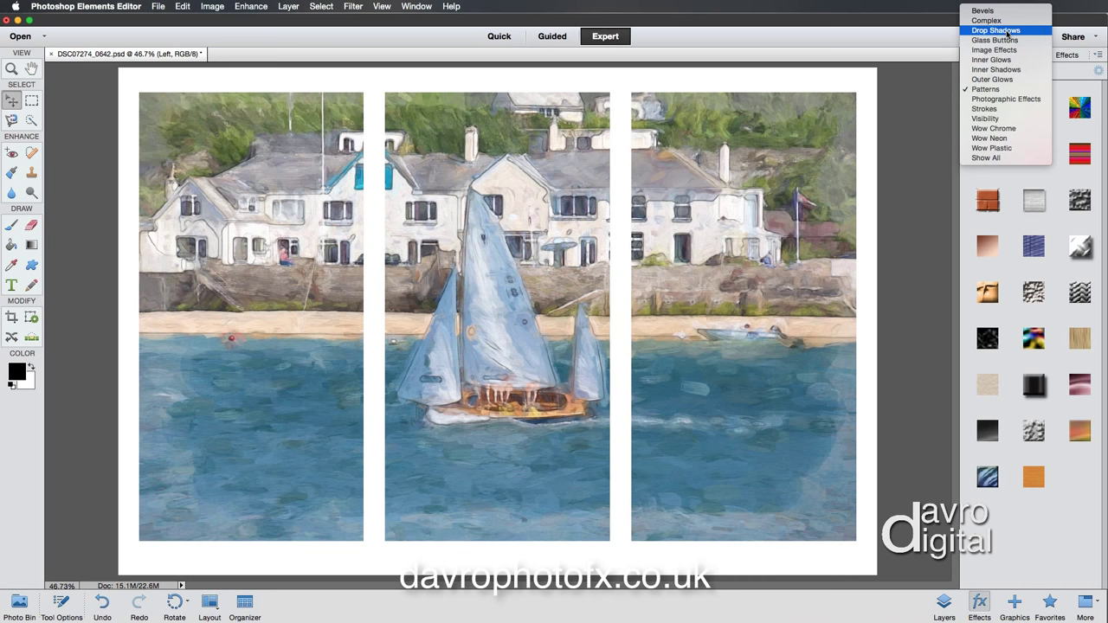
{"action": "left_click", "coordinate": [1008, 32]}
{"action": "left_click", "coordinate": [1034, 111]}
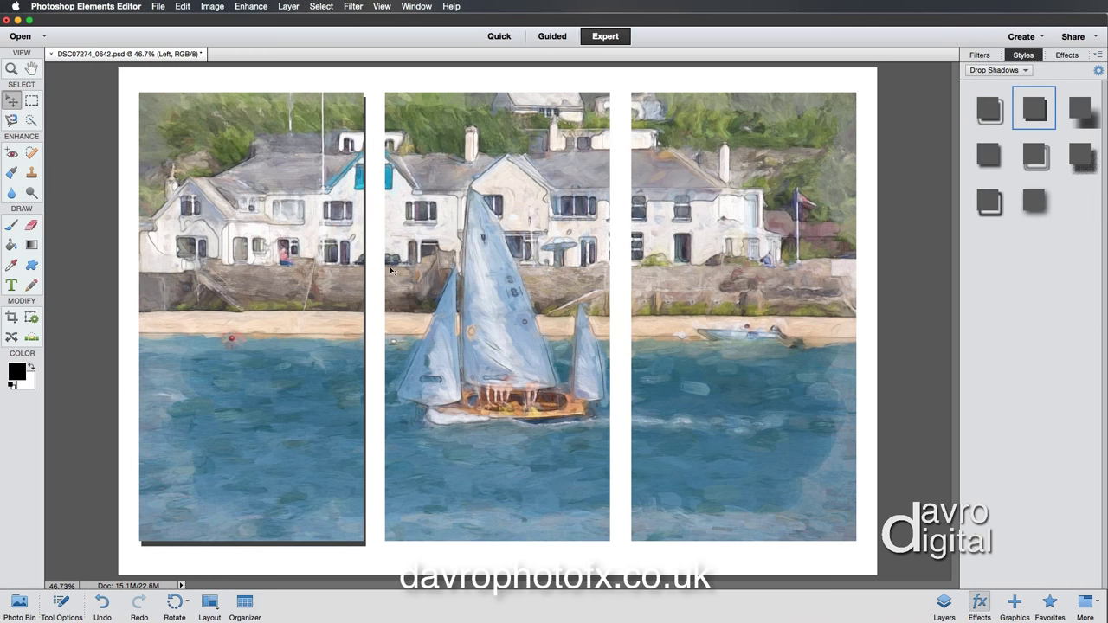
{"action": "left_click", "coordinate": [1036, 201]}
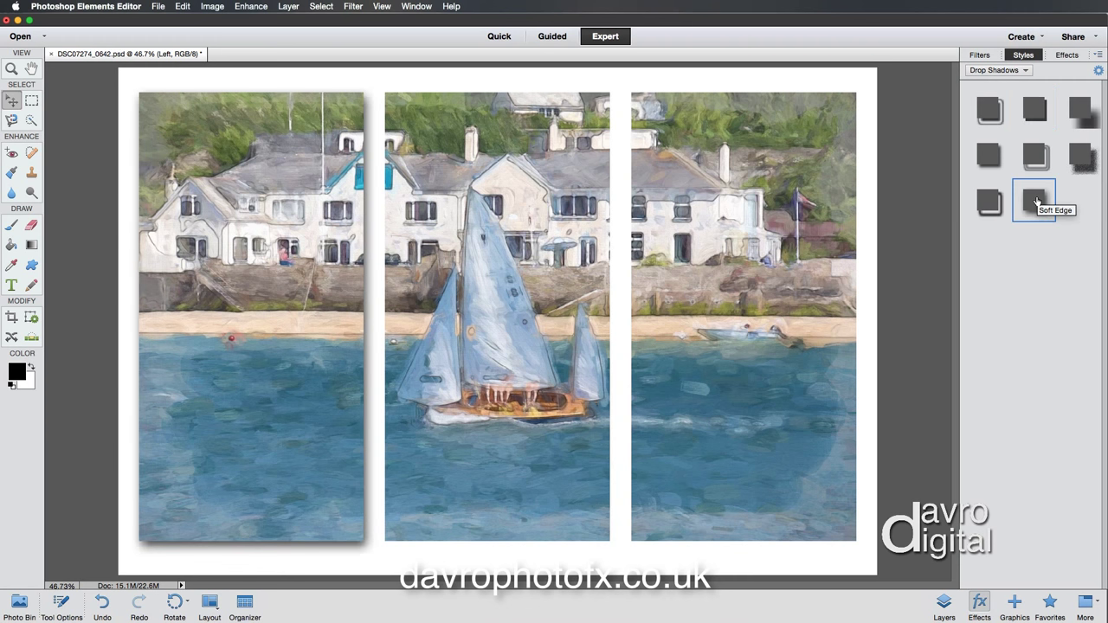
{"action": "left_click", "coordinate": [1077, 111]}
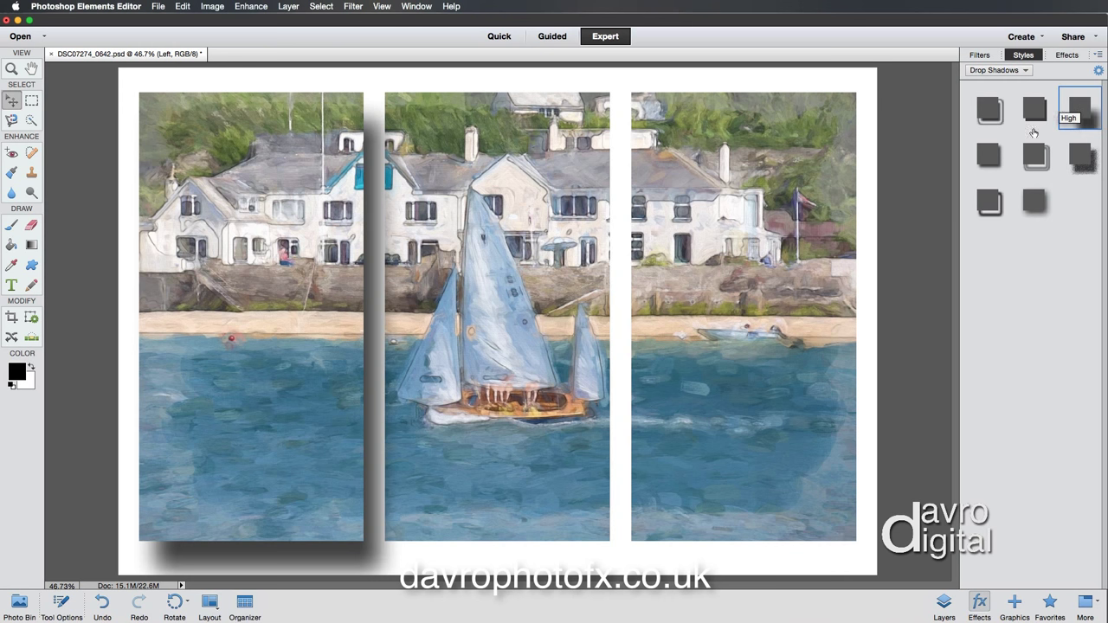
{"action": "left_click", "coordinate": [944, 603]}
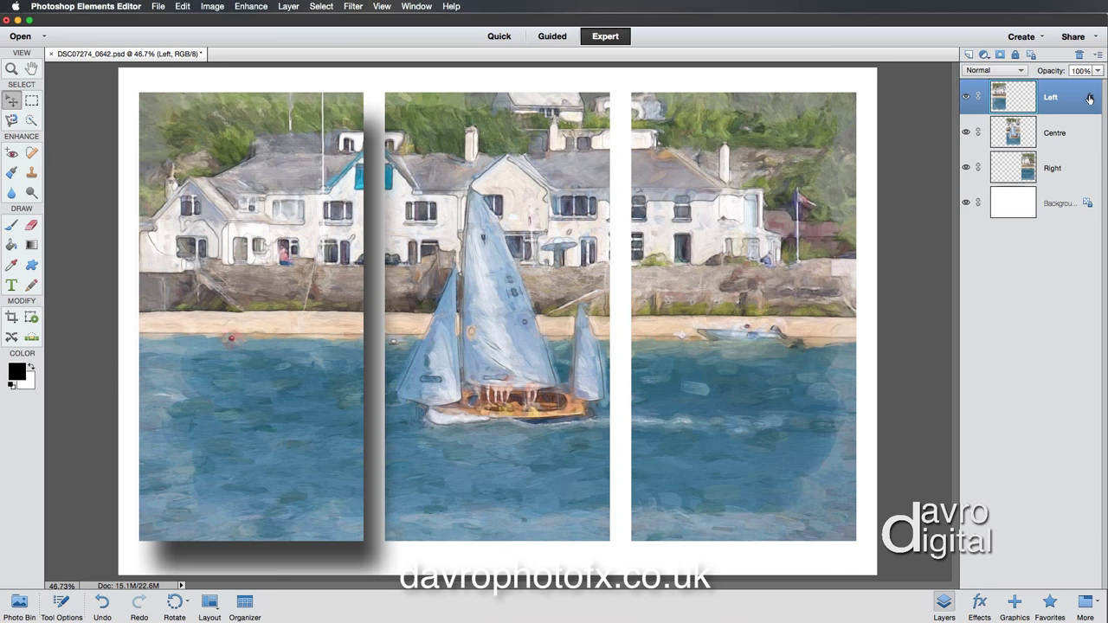
{"action": "left_click", "coordinate": [979, 603]}
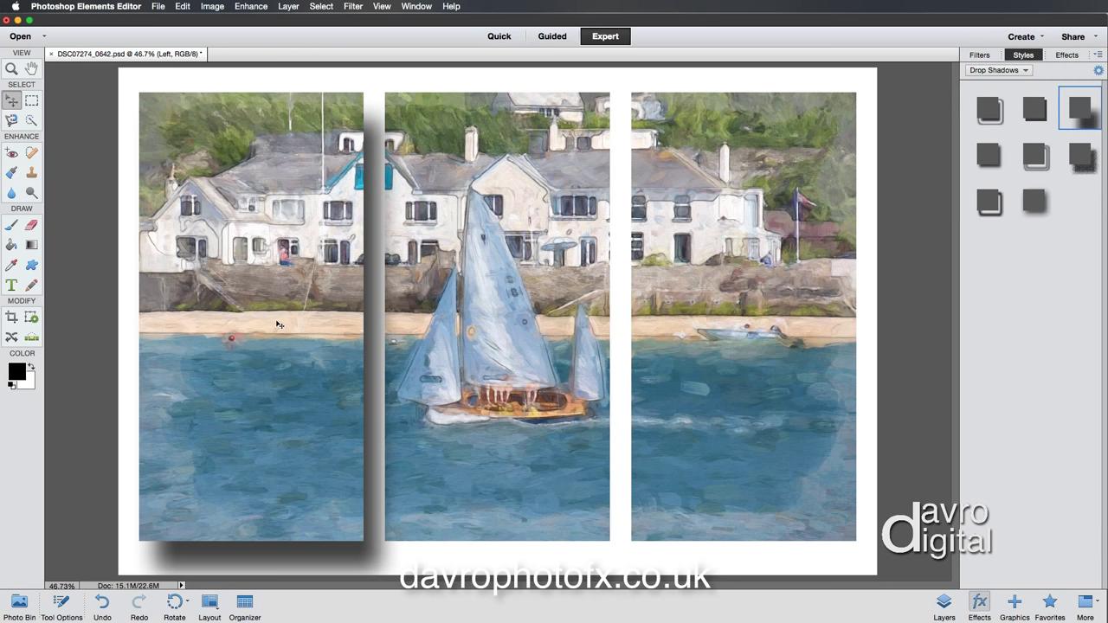
Try nudging the Left layer sideways together with its shadow, and undo the move
{"action": "key", "text": "Left"}
{"action": "key", "text": "Left"}
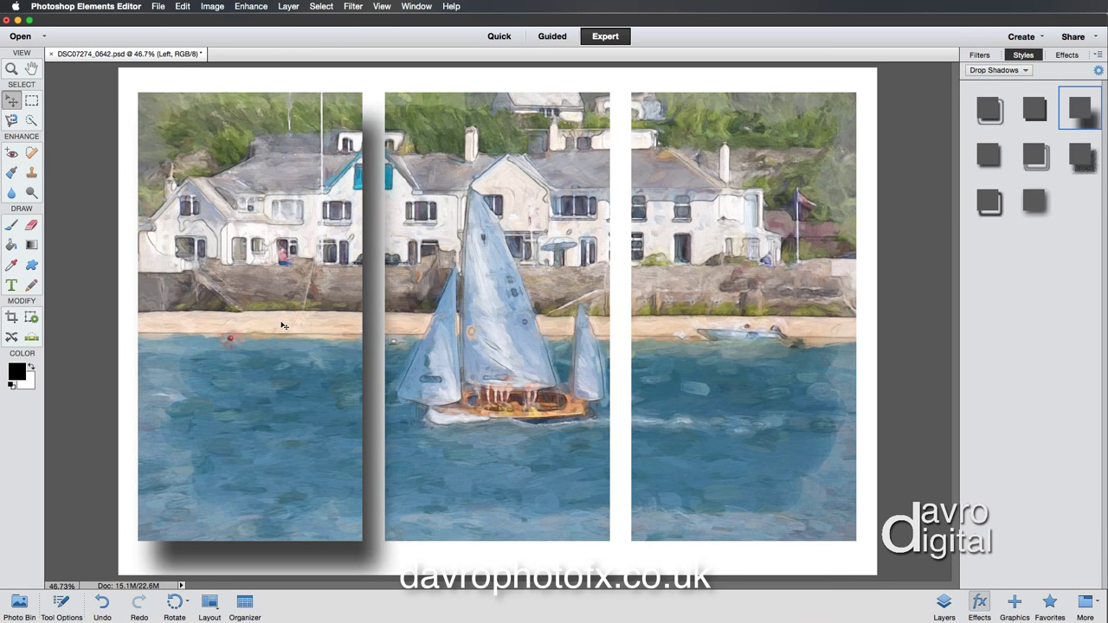
{"action": "key", "text": "shift+Right"}
{"action": "key", "text": "ctrl+z"}
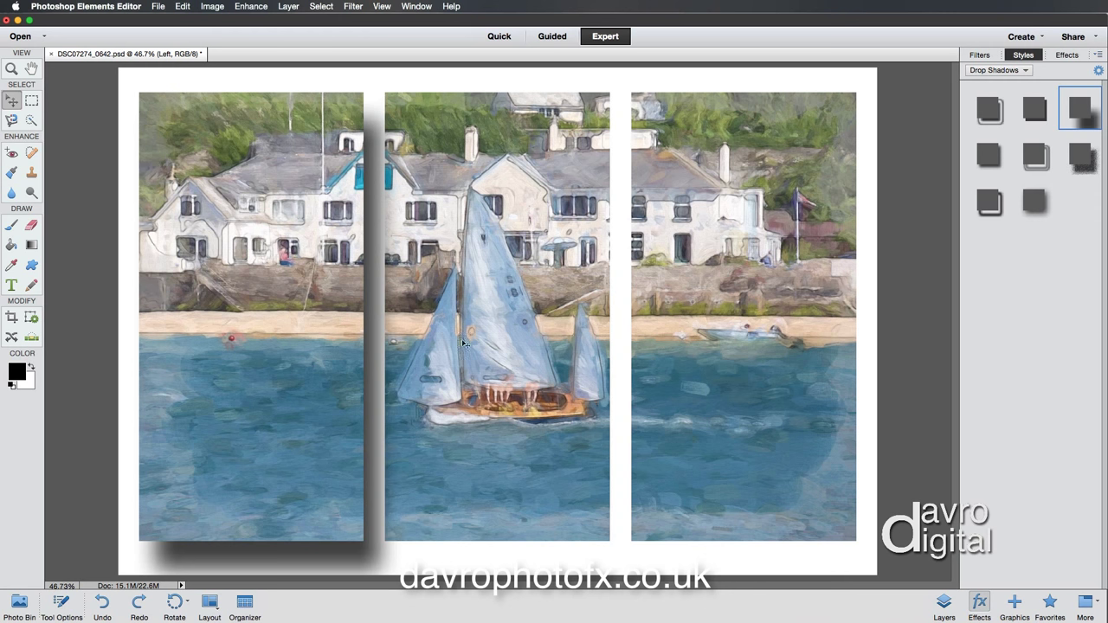
Shift the Left layer's drop shadow to fall down and to the left, with a 52° lighting angle and 73 px distance
{"action": "left_click", "coordinate": [942, 609]}
{"action": "double_click", "coordinate": [1089, 97]}
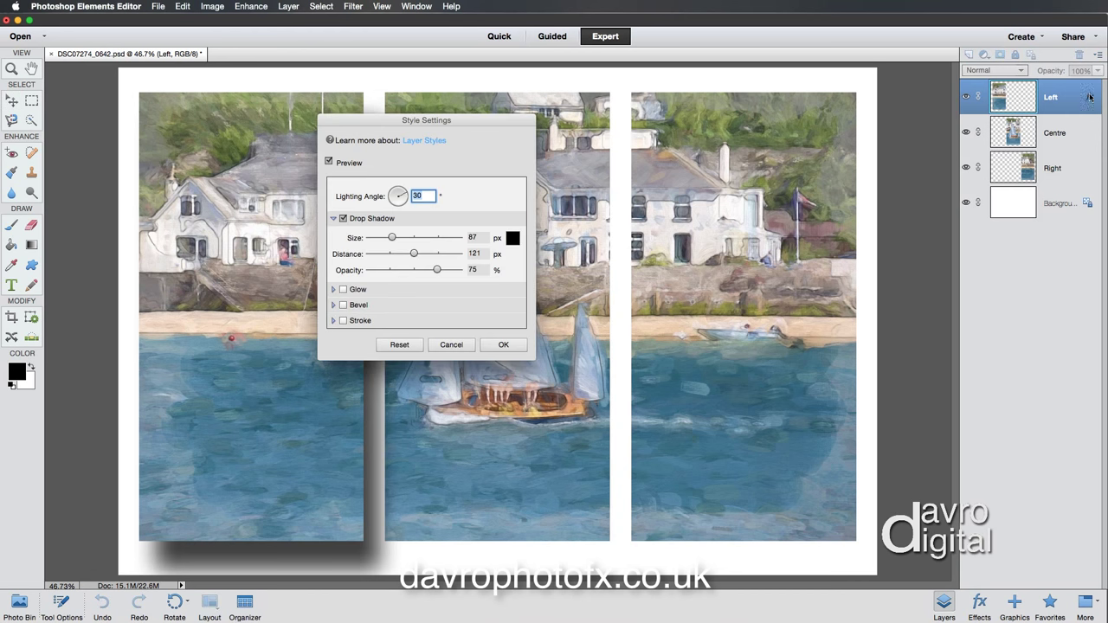
{"action": "left_click_drag", "start_coordinate": [421, 118], "coordinate": [913, 111]}
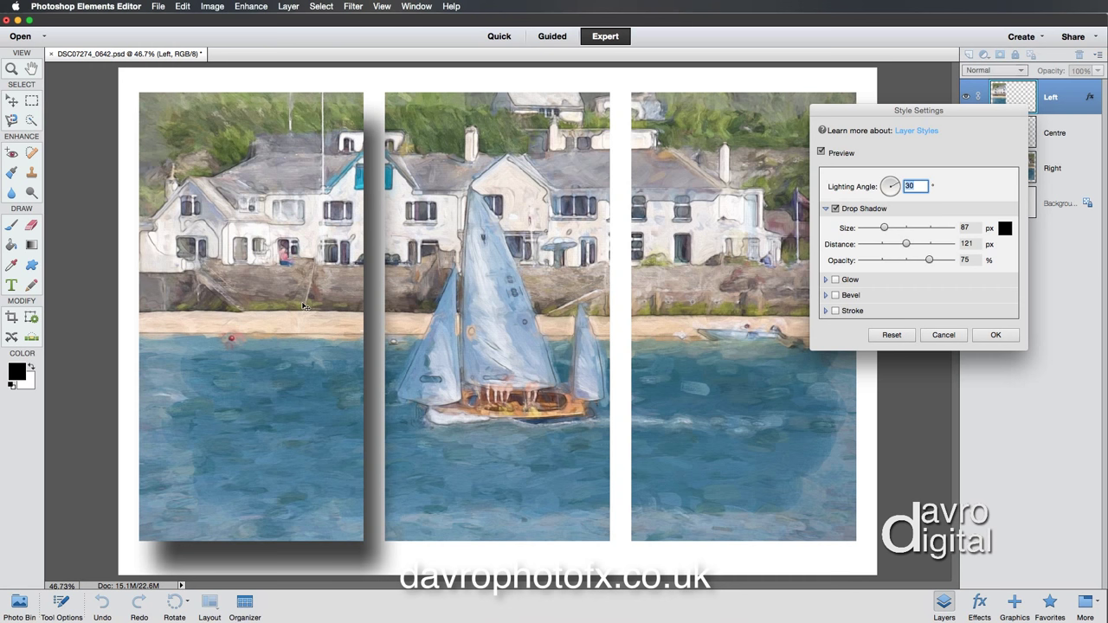
{"action": "left_click_drag", "start_coordinate": [302, 306], "coordinate": [293, 322]}
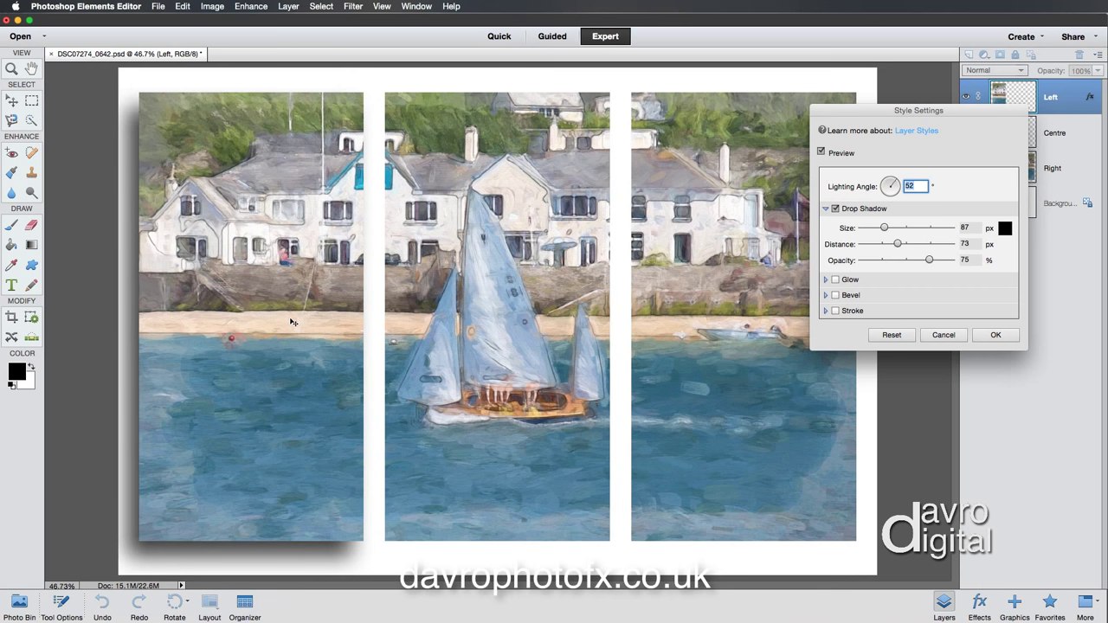
{"action": "left_click", "coordinate": [995, 334]}
Add an upward bevel of 24 px to the Left layer's style and set the lighting angle to 62°
{"action": "left_click", "coordinate": [835, 295]}
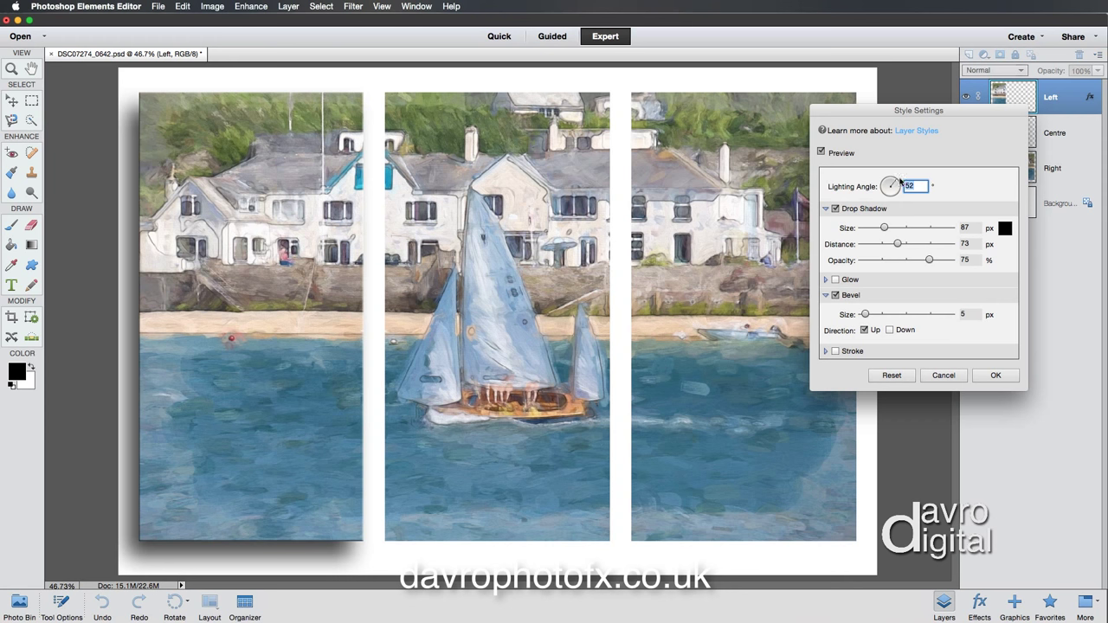
{"action": "left_click_drag", "start_coordinate": [865, 314], "coordinate": [871, 314]}
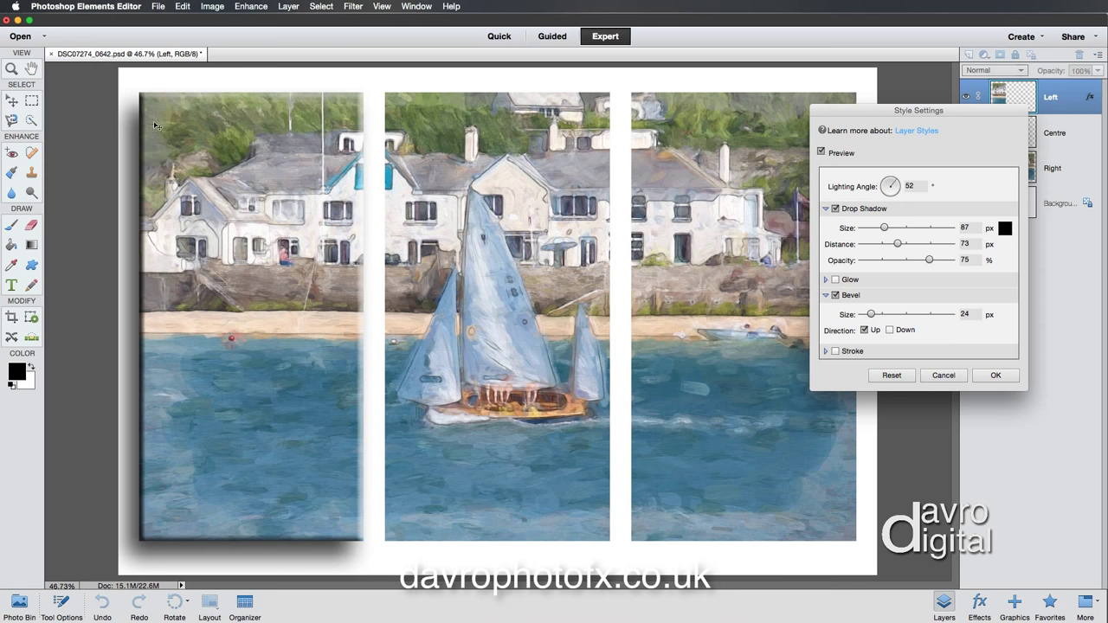
{"action": "double_click", "coordinate": [905, 185]}
{"action": "key", "text": "Down"}
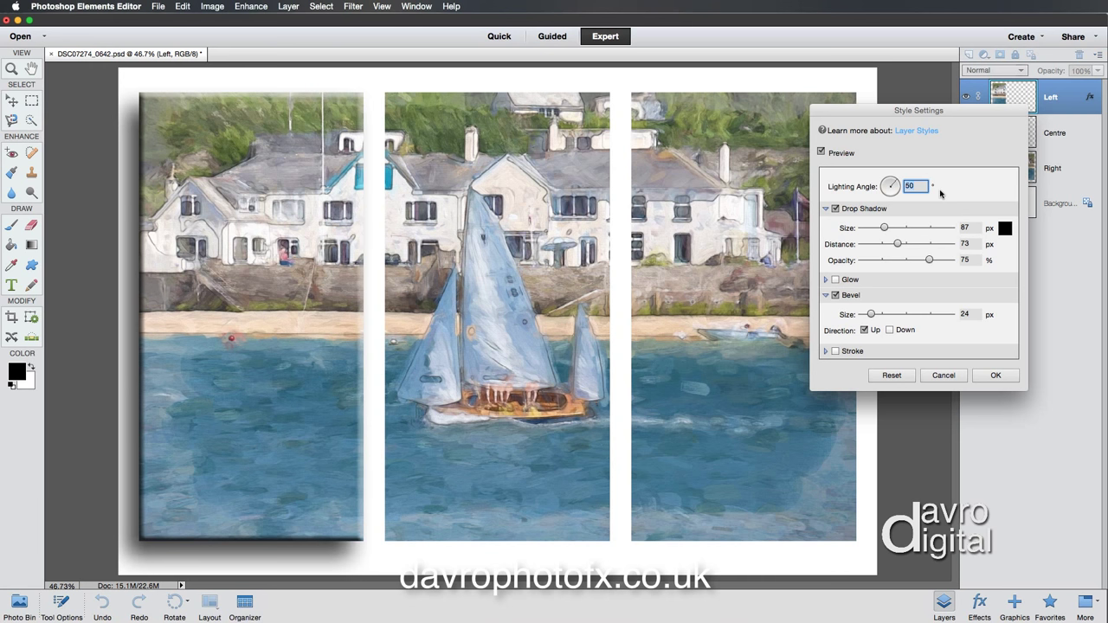
{"action": "key", "text": "Up"}
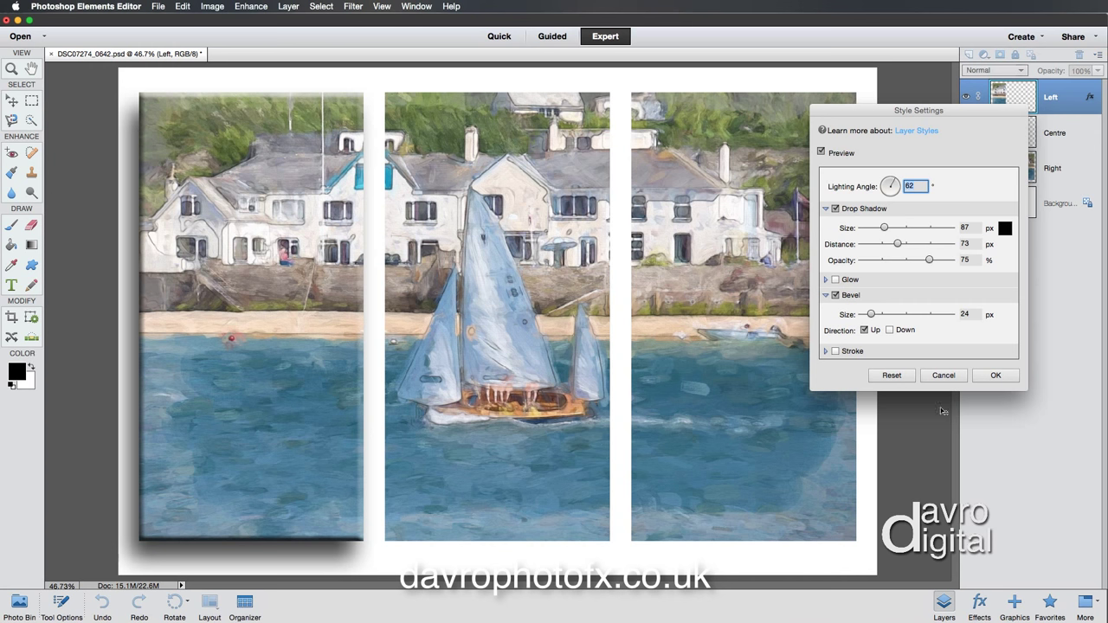
{"action": "left_click", "coordinate": [997, 377]}
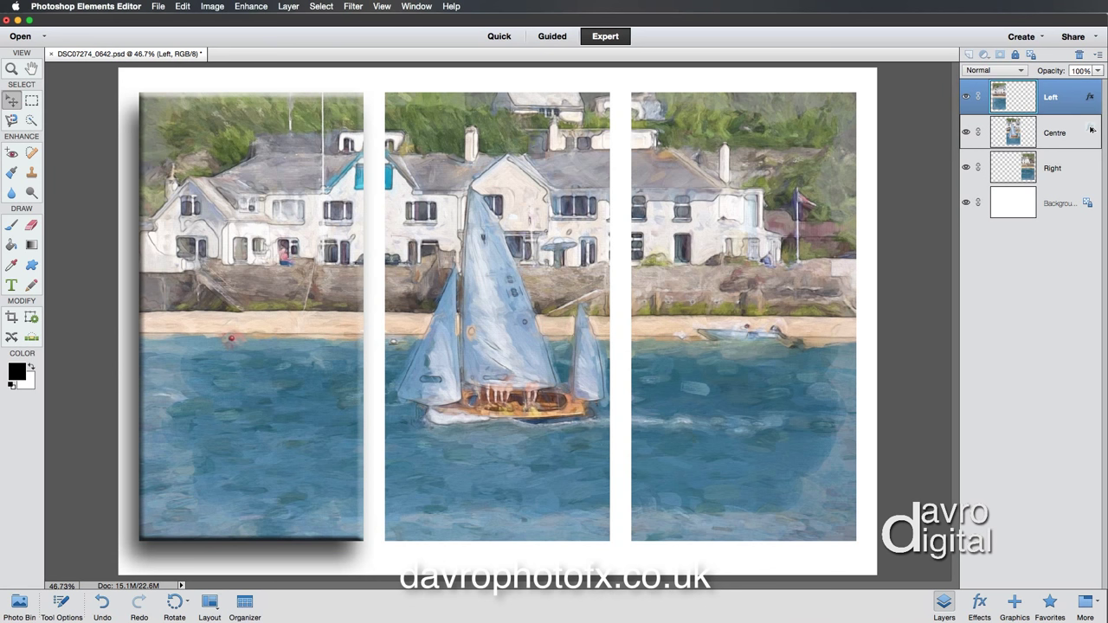
Copy the Left layer's shadow and bevel style to the Centre and Right layers
{"action": "left_click_drag", "start_coordinate": [1091, 129], "coordinate": [1090, 129]}
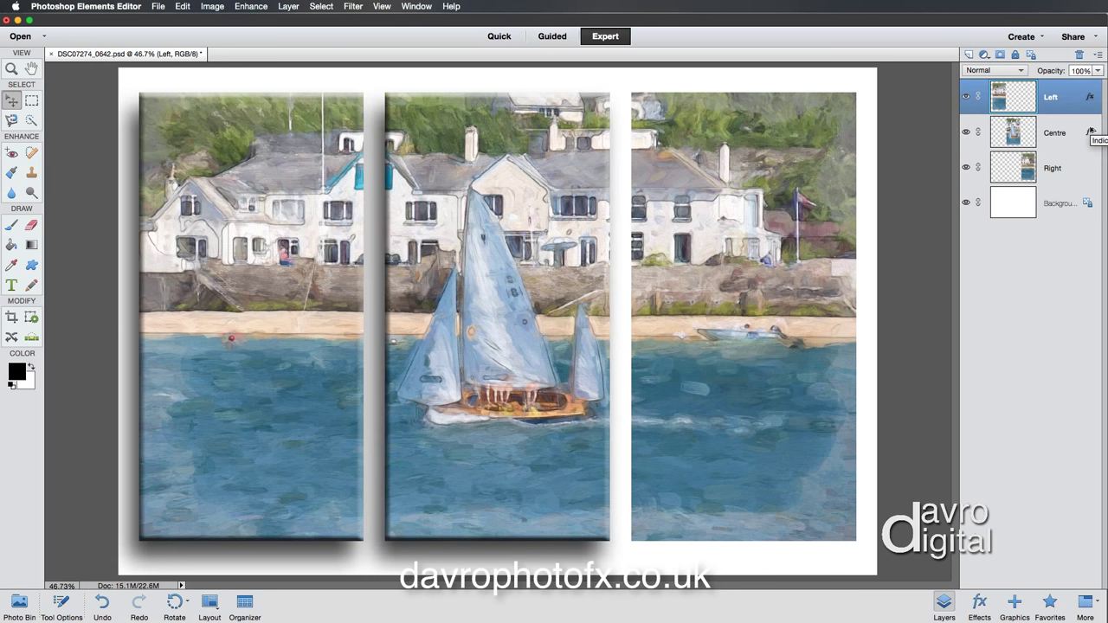
{"action": "left_click_drag", "start_coordinate": [1090, 130], "coordinate": [1091, 168]}
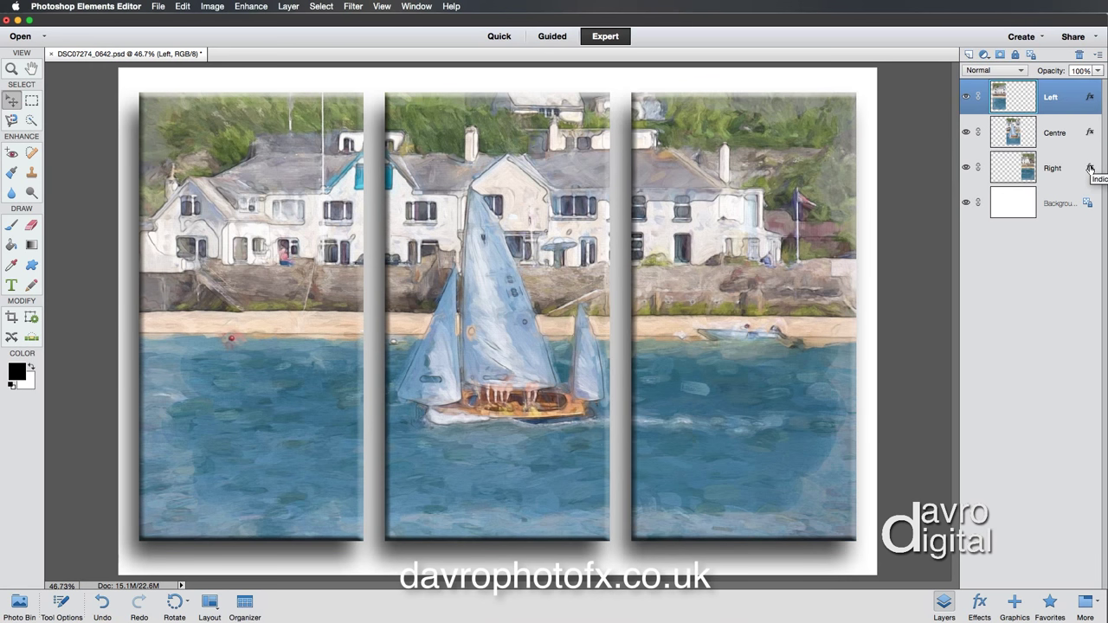
Duplicate the white Background layer and apply the red brick pattern style to the copy, followed by Painted Wallboard
{"action": "left_click", "coordinate": [1016, 205]}
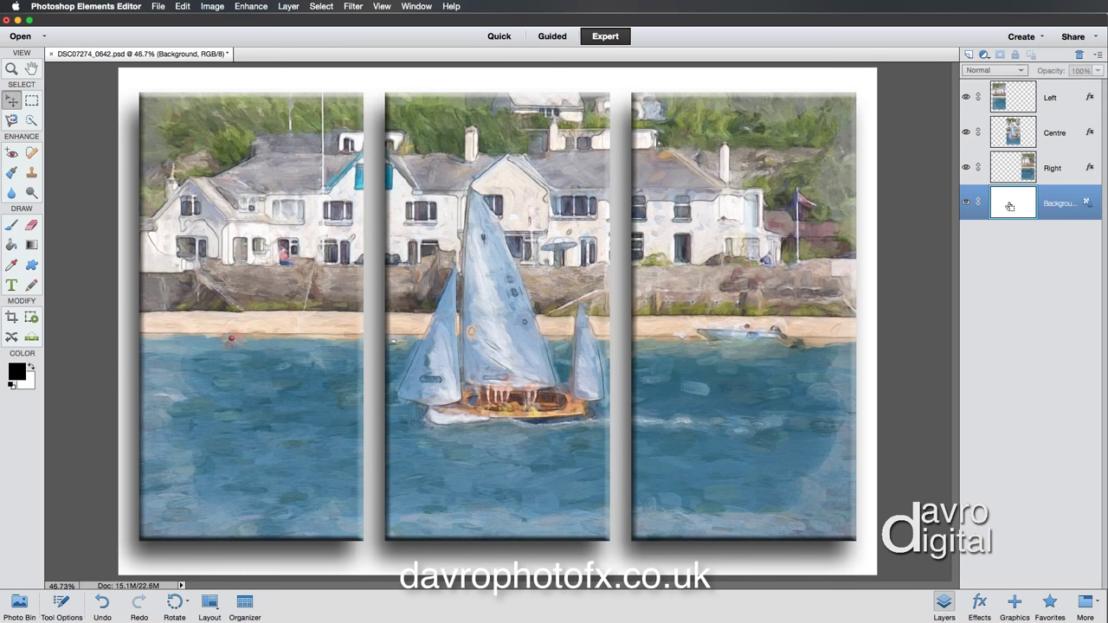
{"action": "key", "text": "super+j"}
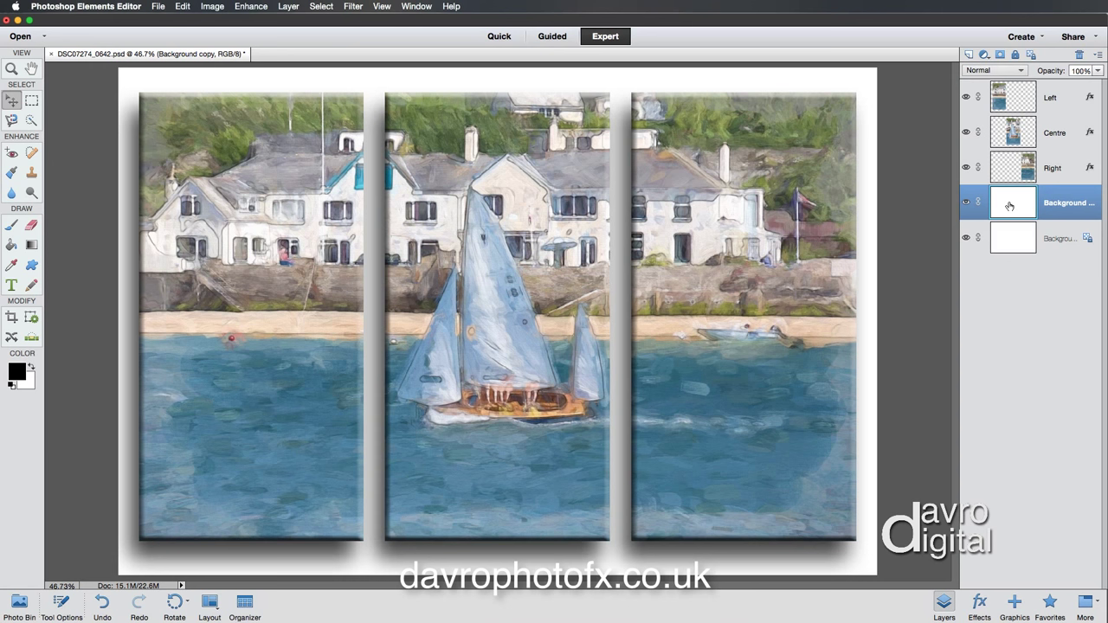
{"action": "left_click", "coordinate": [980, 606]}
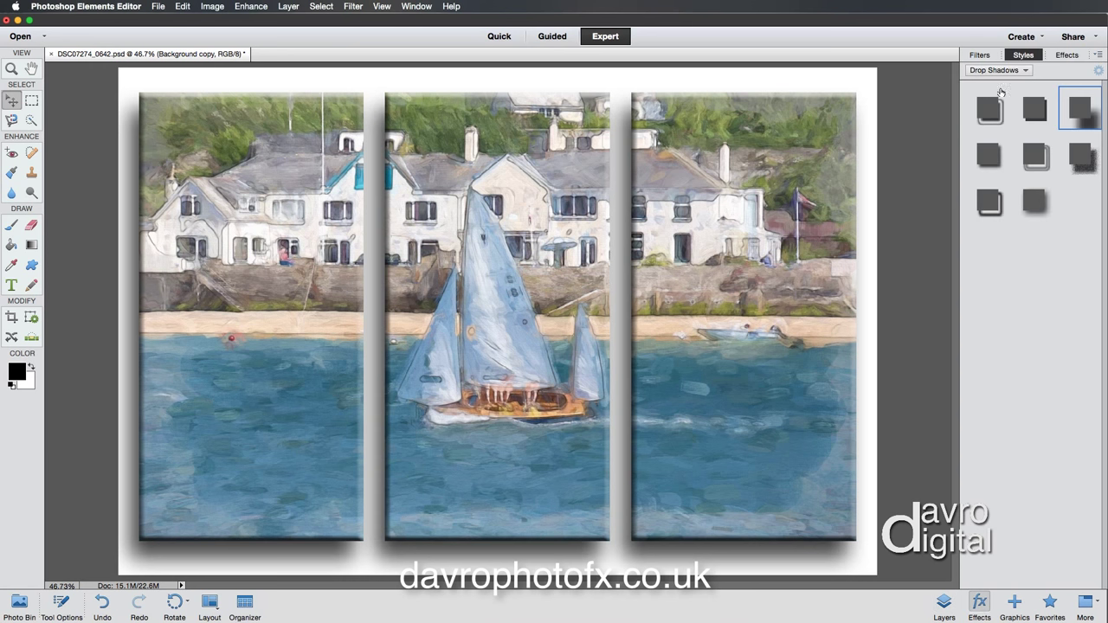
{"action": "left_click", "coordinate": [1001, 71]}
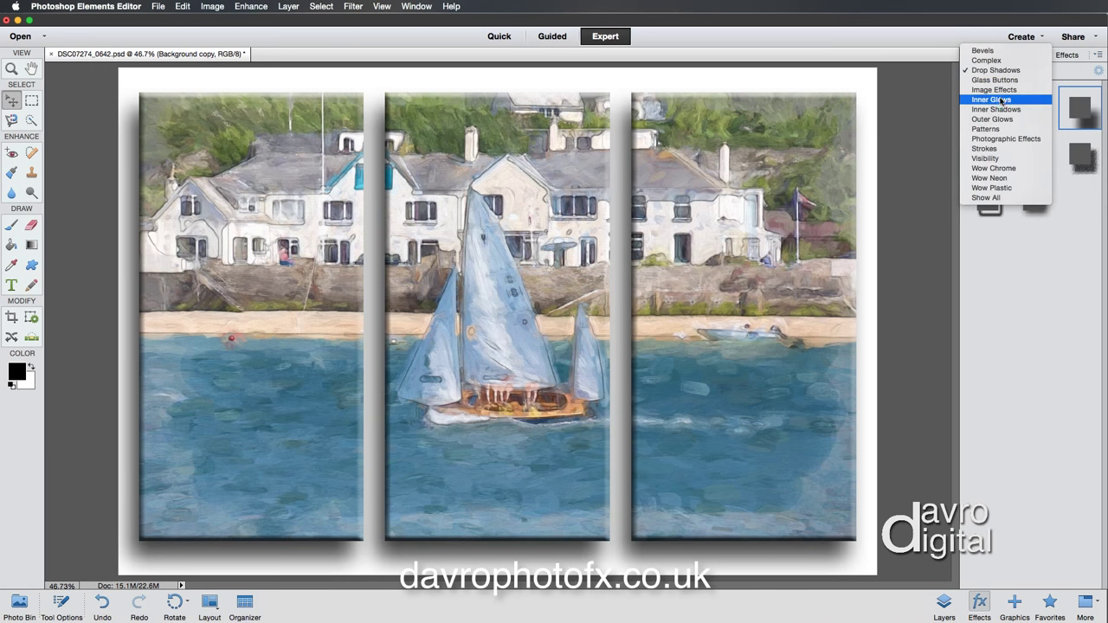
{"action": "left_click", "coordinate": [1001, 130]}
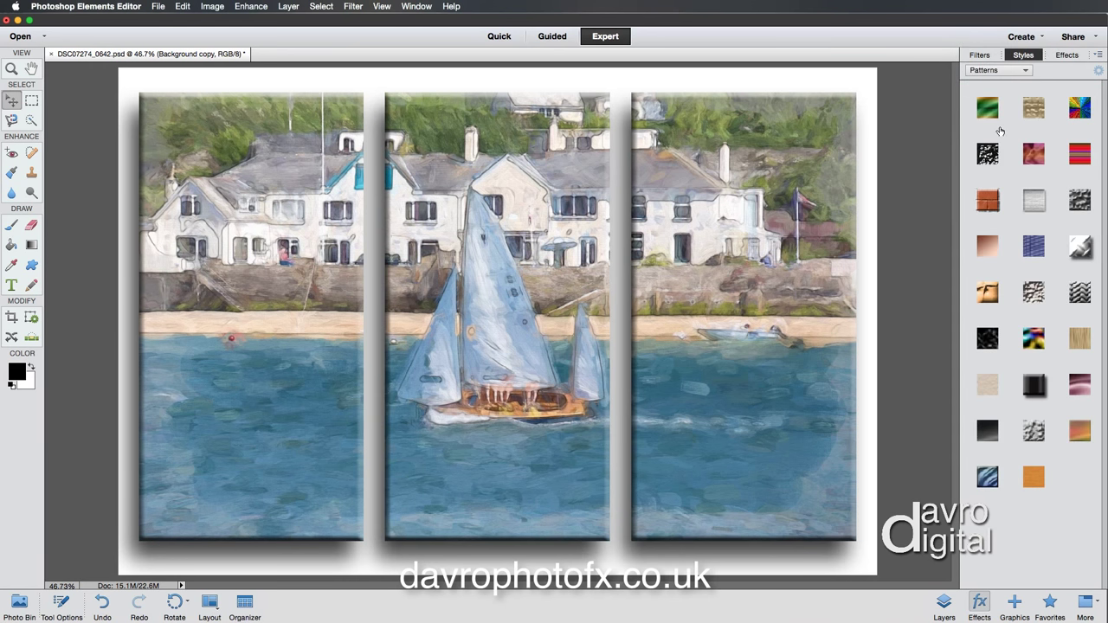
{"action": "left_click", "coordinate": [988, 200]}
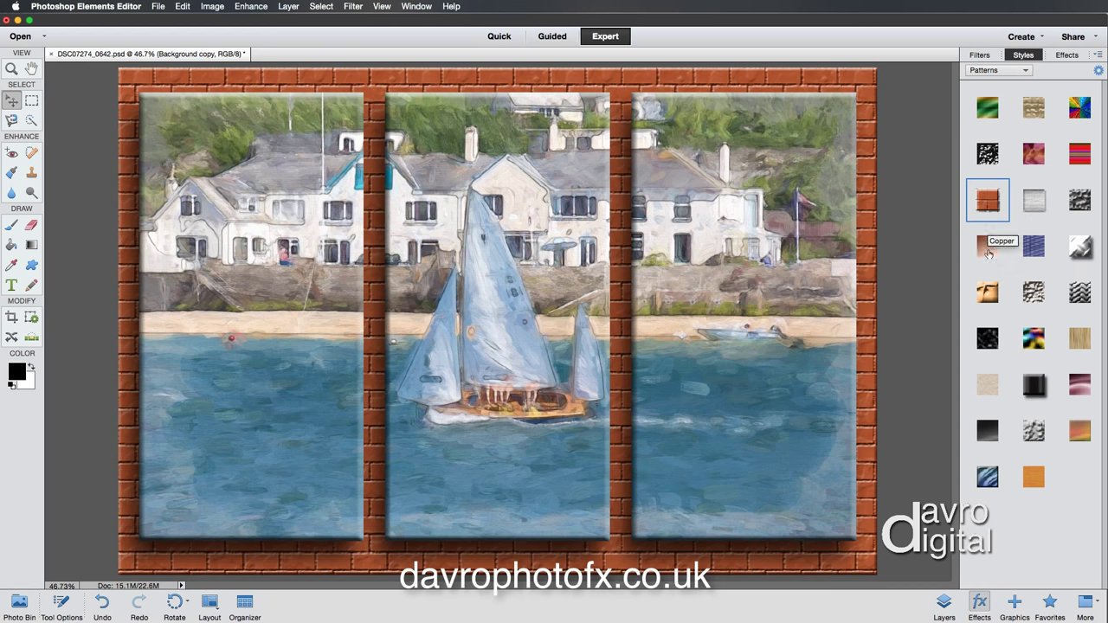
{"action": "left_click", "coordinate": [991, 385]}
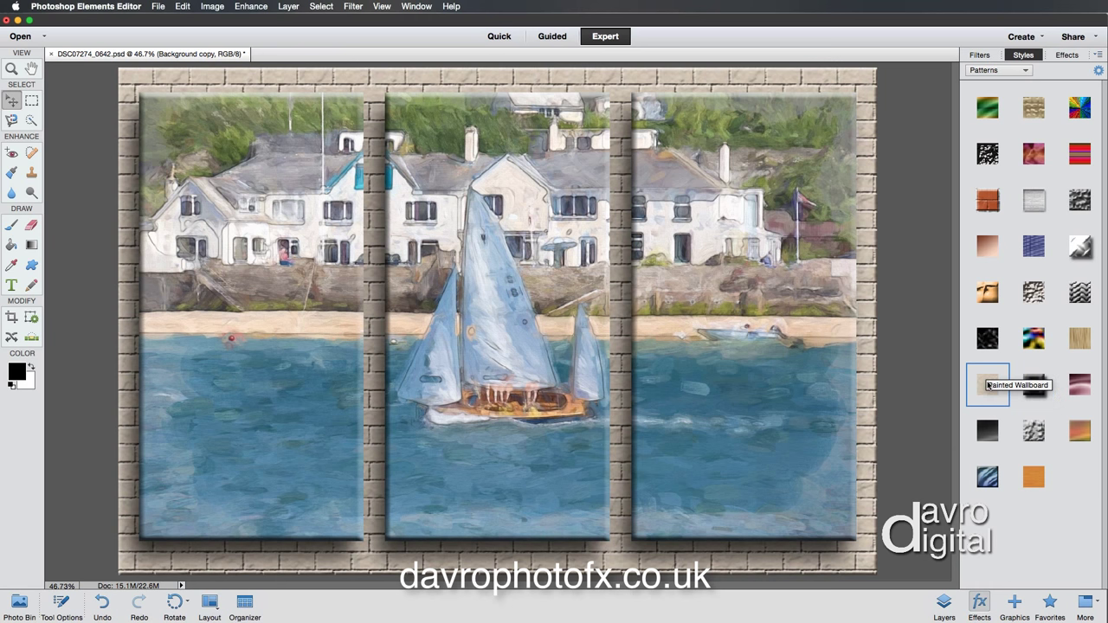
Rename the patterned background copy to Wall, and switch its visibility off and on to compare it with the plain white canvas
{"action": "left_click", "coordinate": [944, 605]}
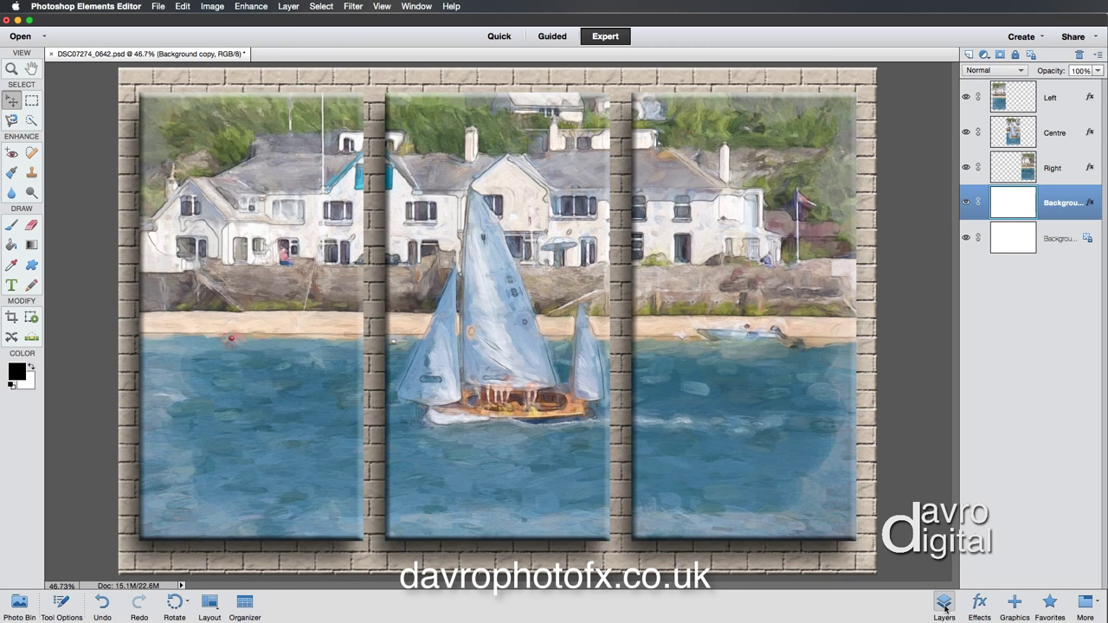
{"action": "double_click", "coordinate": [1061, 202]}
{"action": "type", "text": "Wall"}
{"action": "key", "text": "Return"}
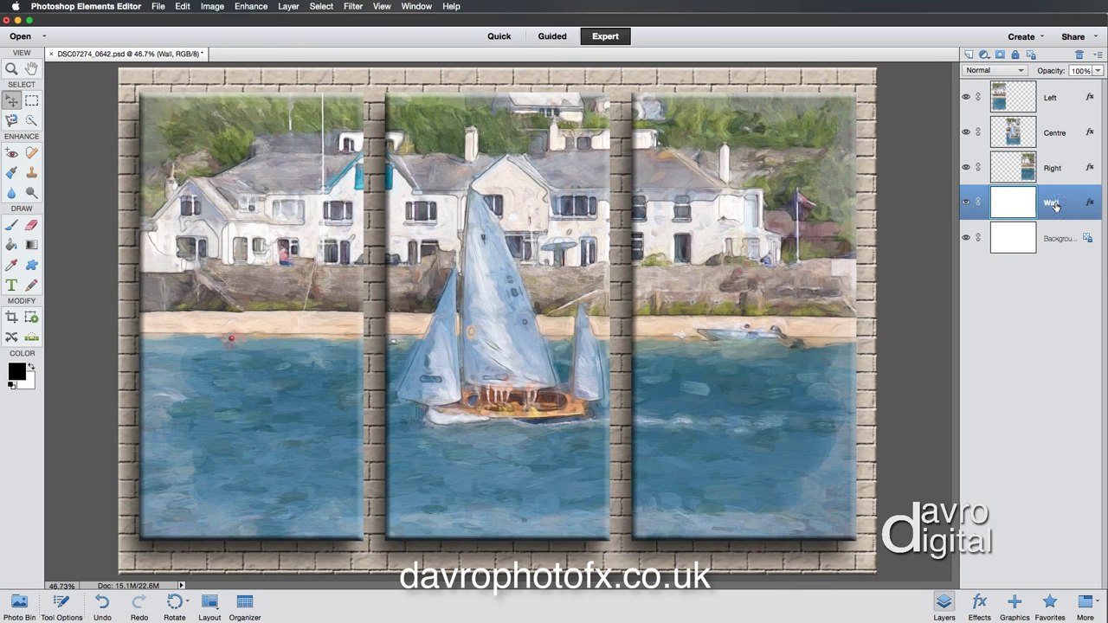
{"action": "left_click", "coordinate": [965, 204]}
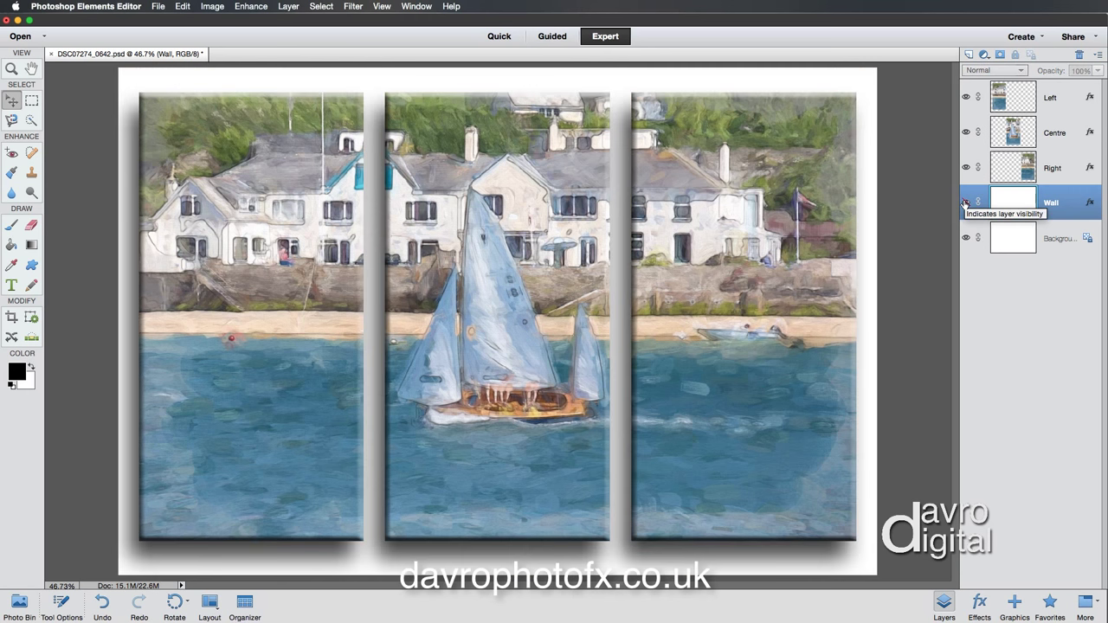
{"action": "left_click", "coordinate": [965, 204]}
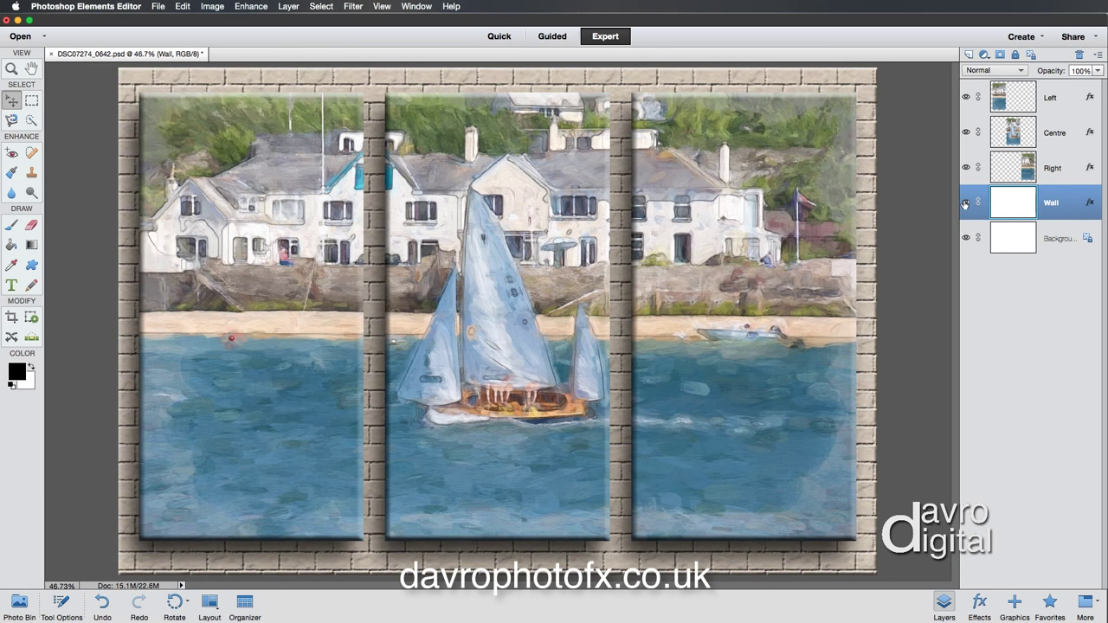
Set the workspace colour around the canvas to black and hide the tools and layer panels to present the finished triptych
{"action": "right_click", "coordinate": [905, 212]}
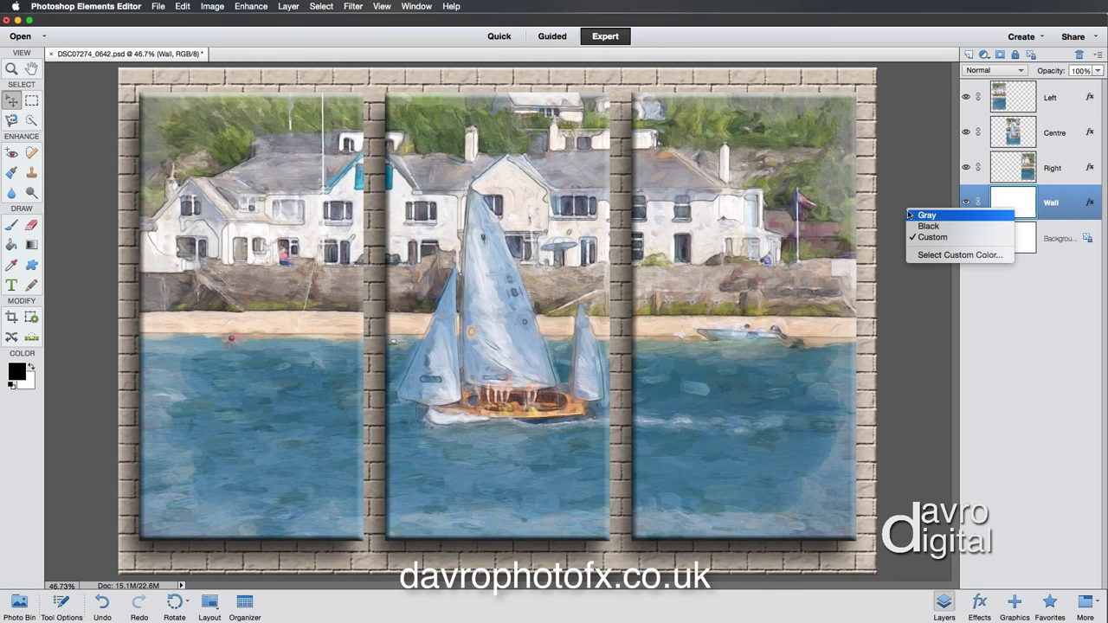
{"action": "left_click", "coordinate": [919, 226]}
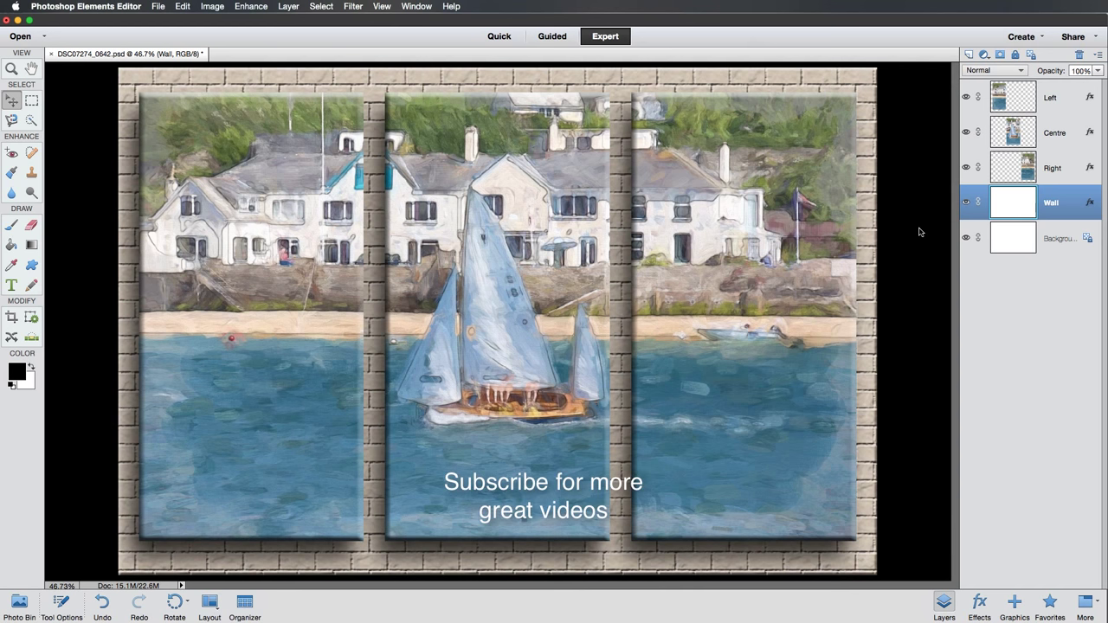
{"action": "key", "text": "Tab"}
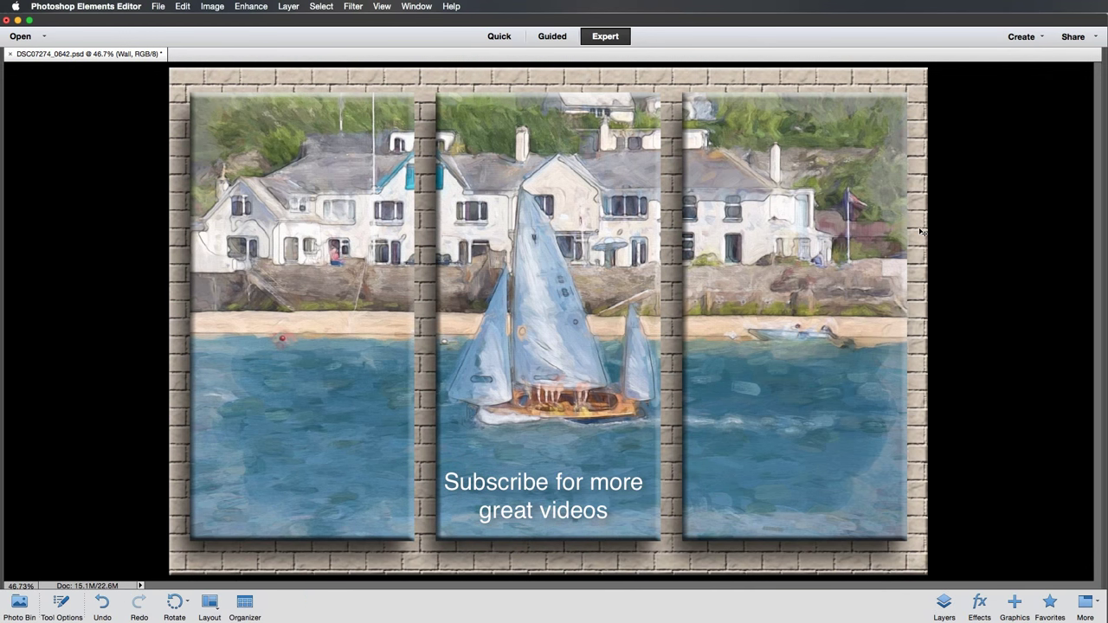